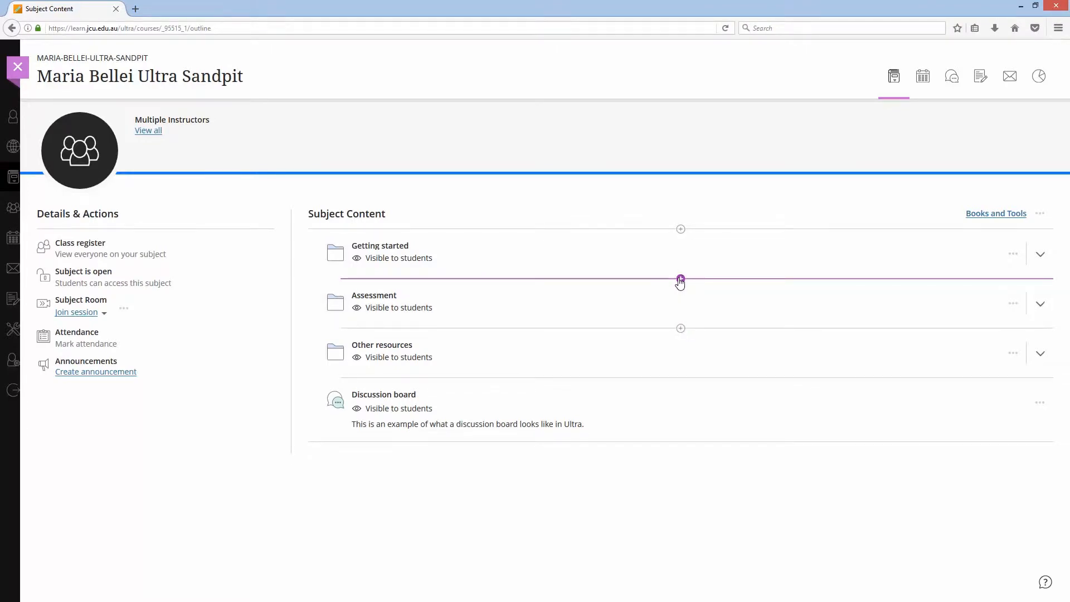
# - Create a new folder below Getting started named "Week 1 - Turtle Anatomy"
pyautogui.click(681, 278)
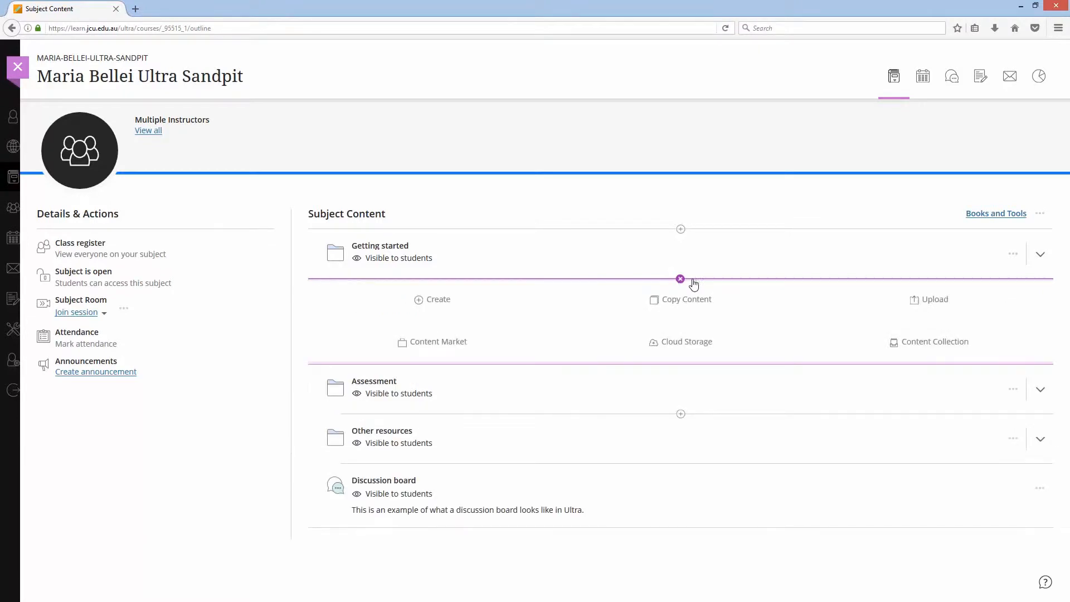
pyautogui.click(426, 302)
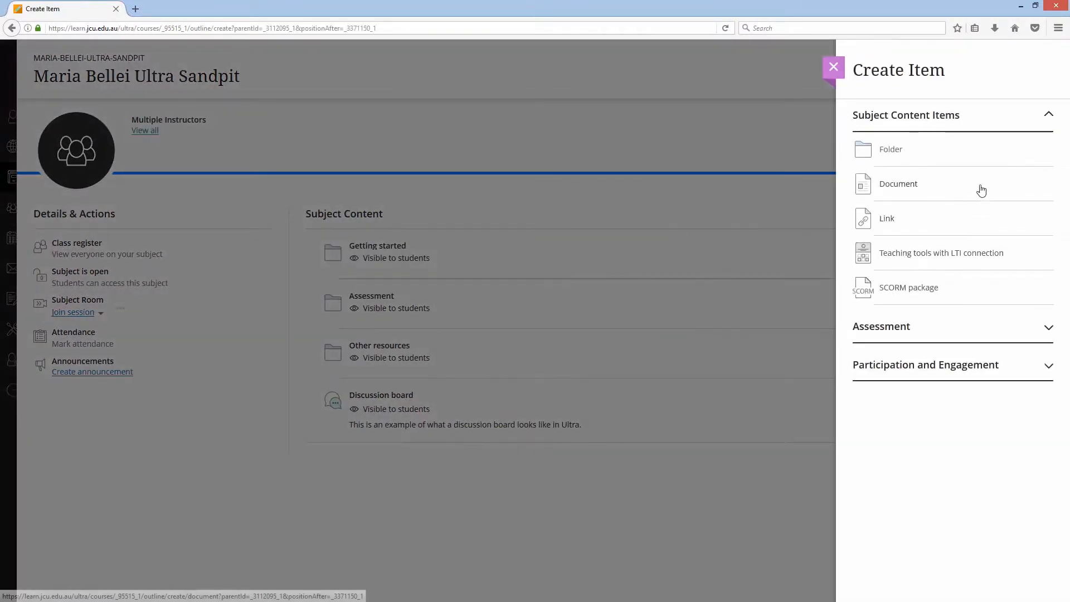
pyautogui.click(895, 151)
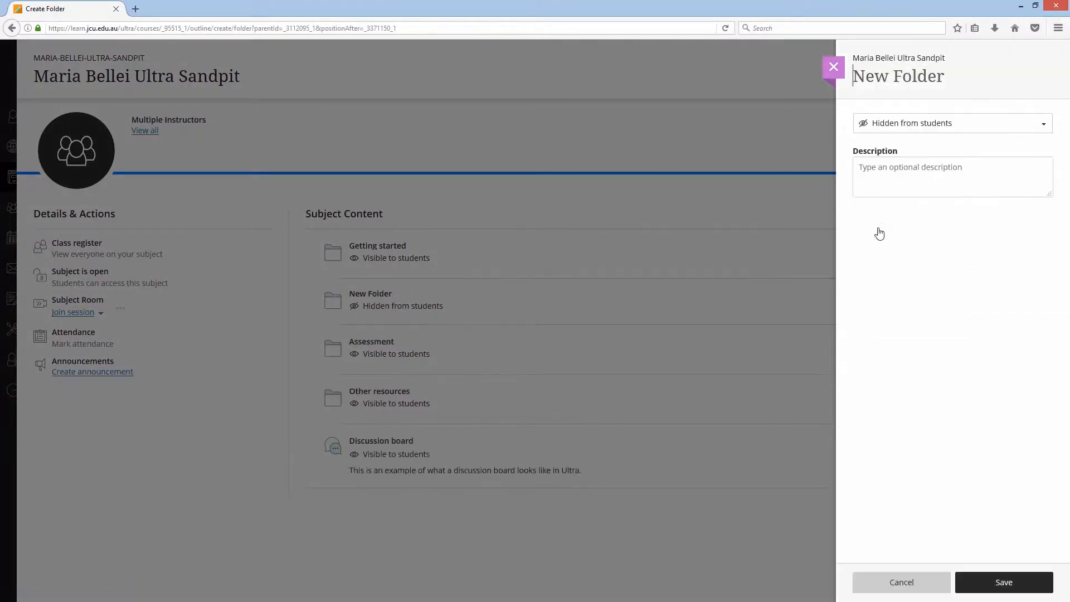
pyautogui.write('Wee')
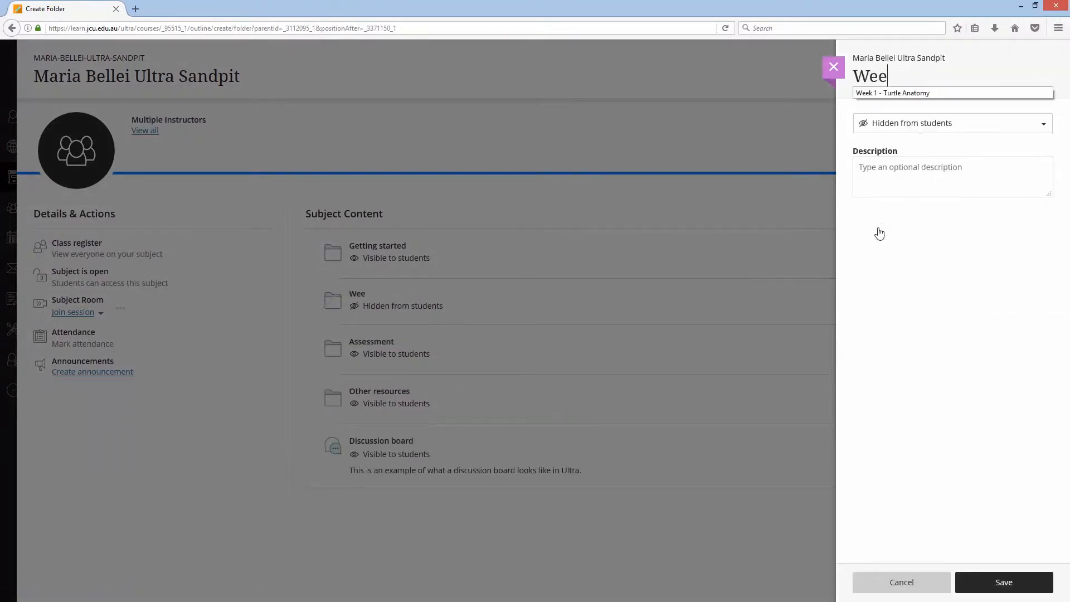
pyautogui.write('k 1 - Turtle Anatomy')
pyautogui.click(945, 102)
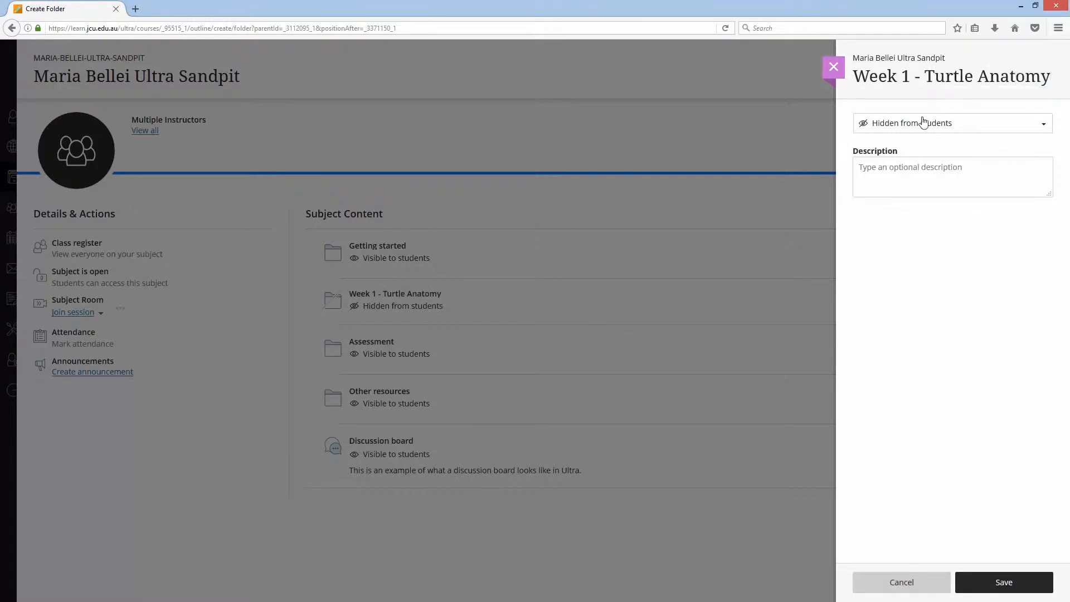
# - Give the folder the description "Add a brief description" and save it
pyautogui.click(918, 173)
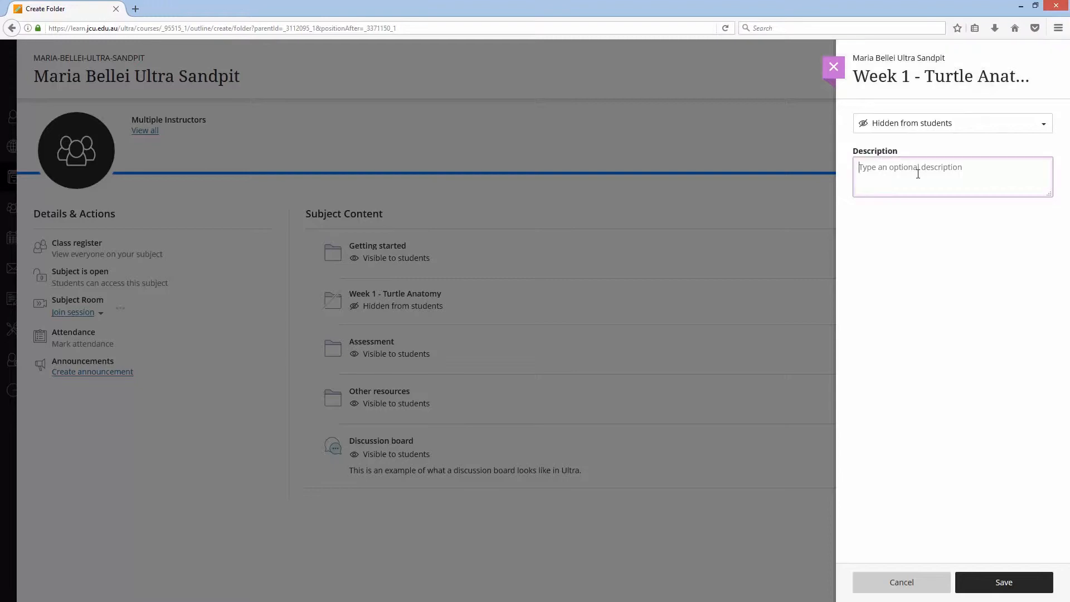
pyautogui.write('Add a brief descrioti')
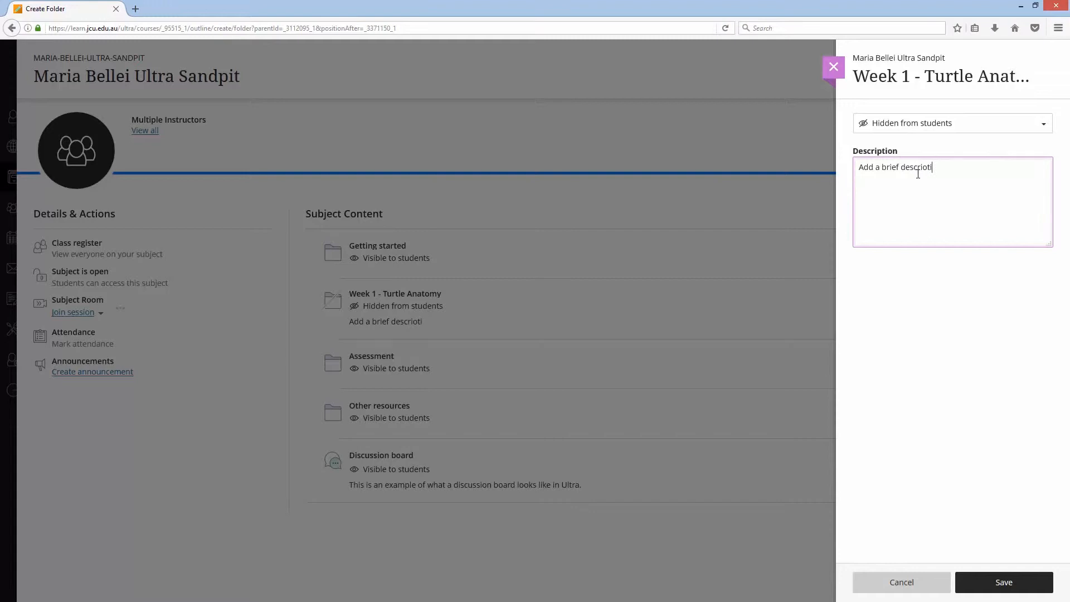
pyautogui.write('tion')
pyautogui.click(1004, 582)
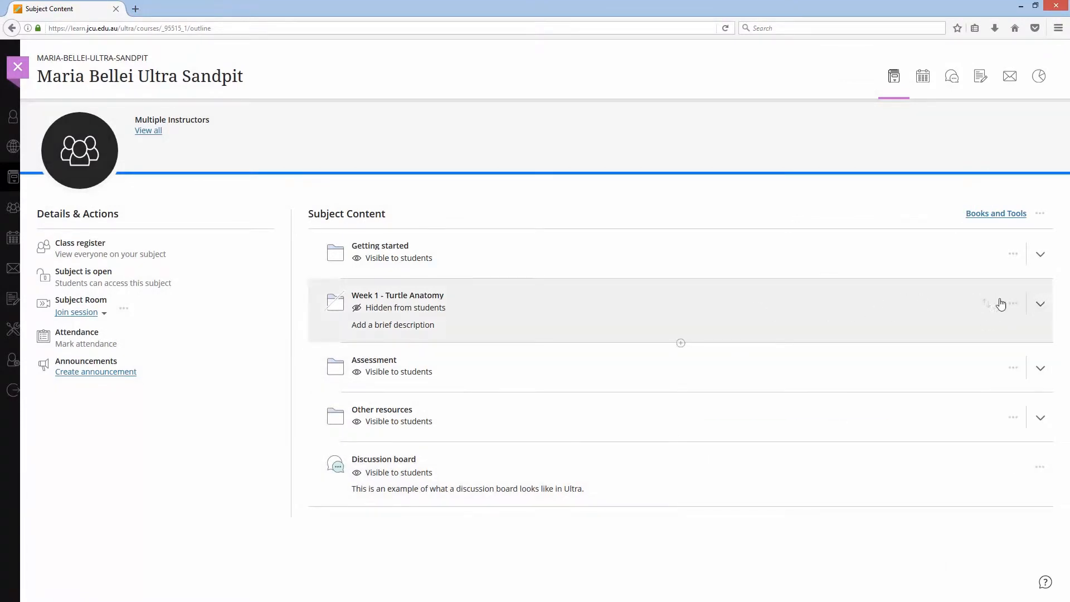
# - Upload "Week 1 Lecture PDF Slides.pdf" from the Marine Biology Week 1 Resources folder into the Week 1 folder
pyautogui.click(1040, 307)
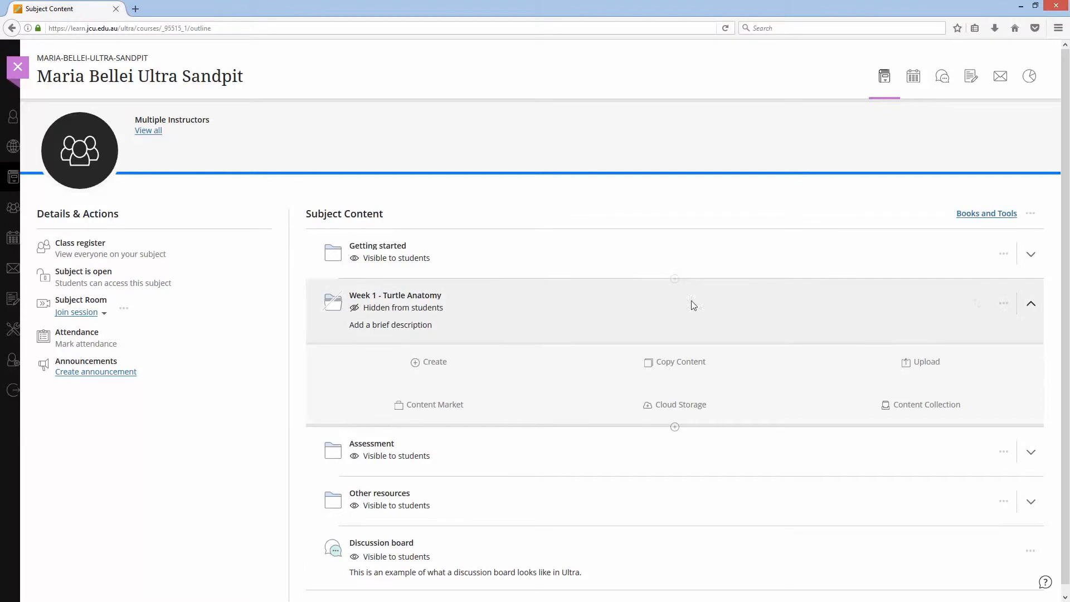
pyautogui.click(925, 368)
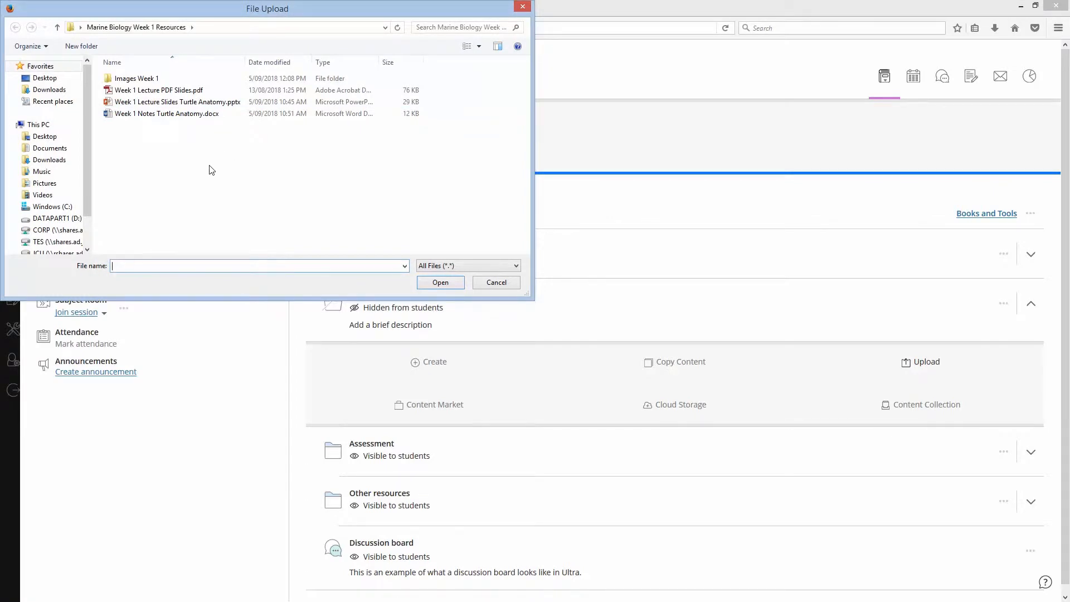
pyautogui.click(198, 92)
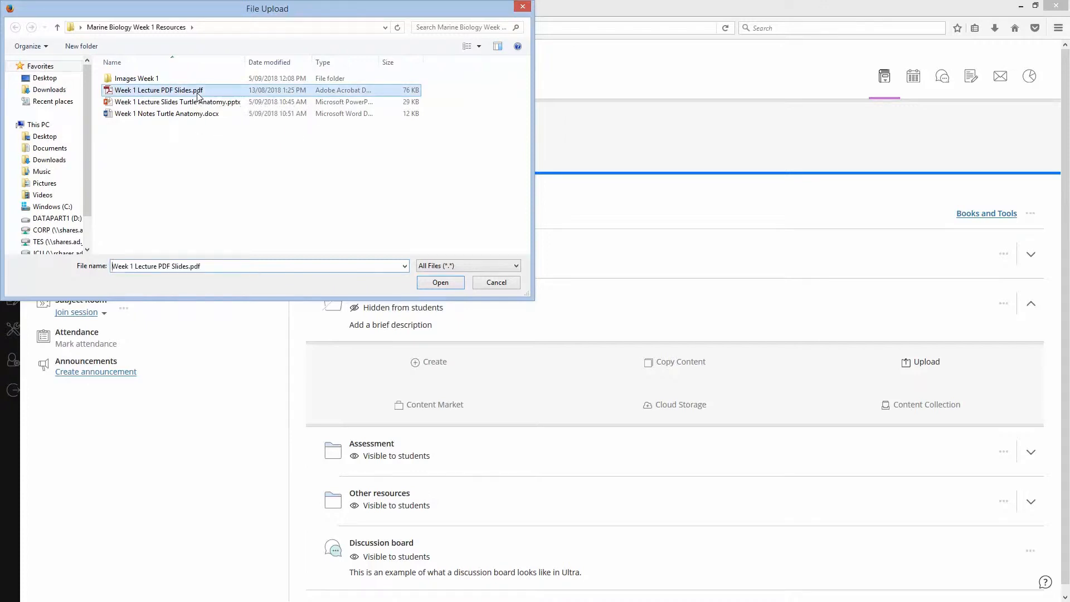
pyautogui.click(436, 283)
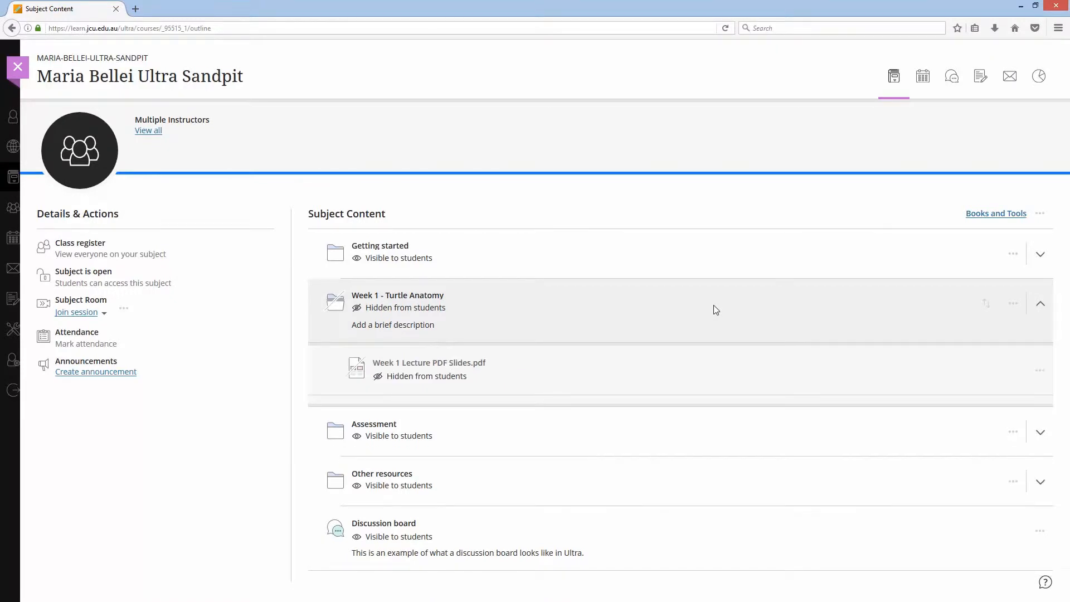
# - Upload "Week 1 Lecture Slides Turtle Anatomy.pptx" below the PDF in the Week 1 folder
pyautogui.click(682, 396)
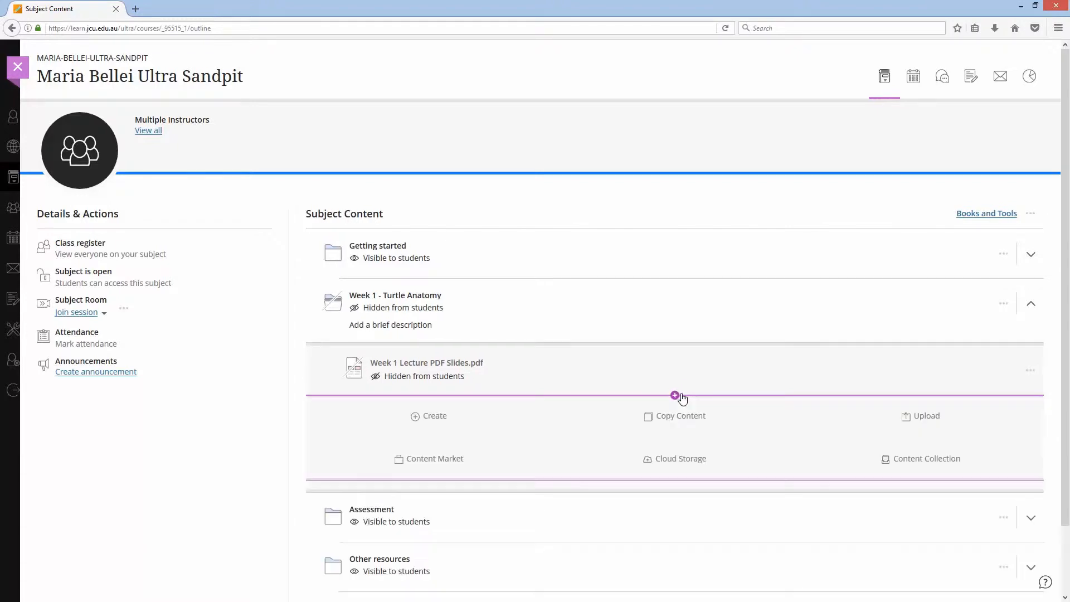
pyautogui.click(922, 422)
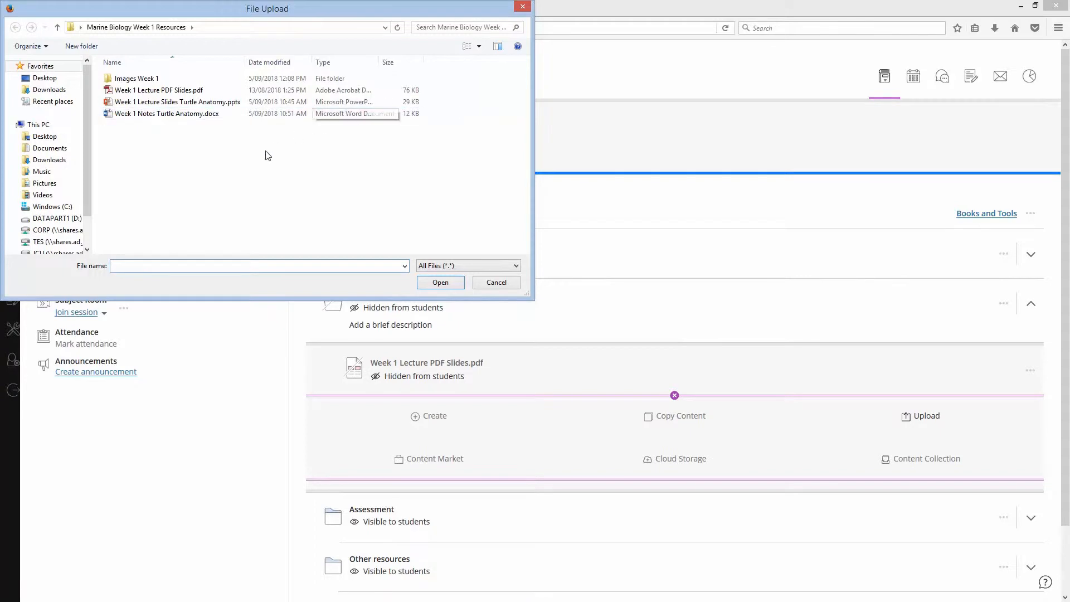
pyautogui.click(215, 103)
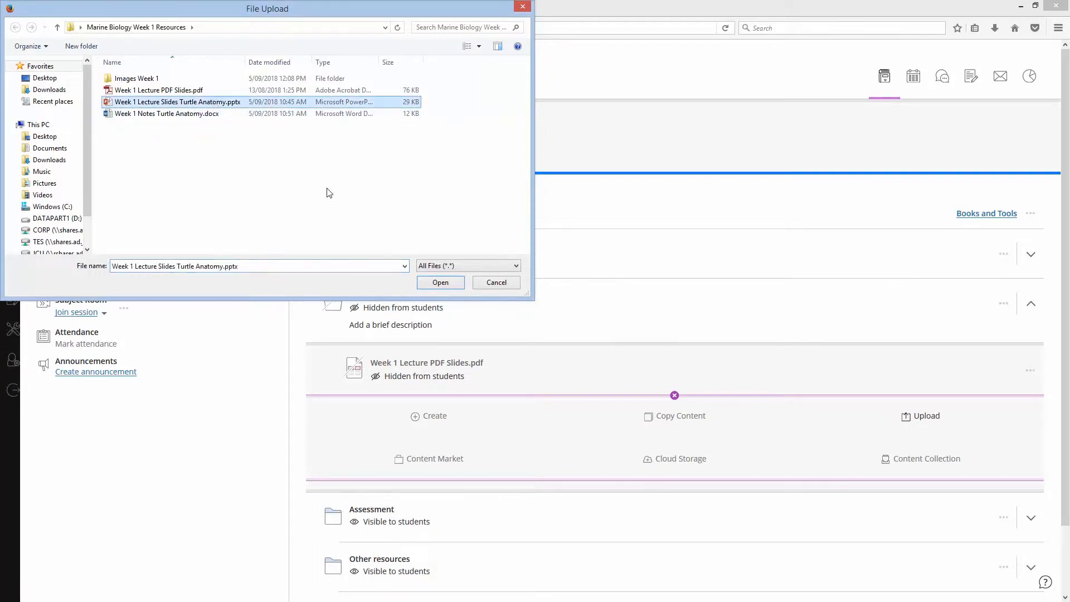
pyautogui.click(441, 282)
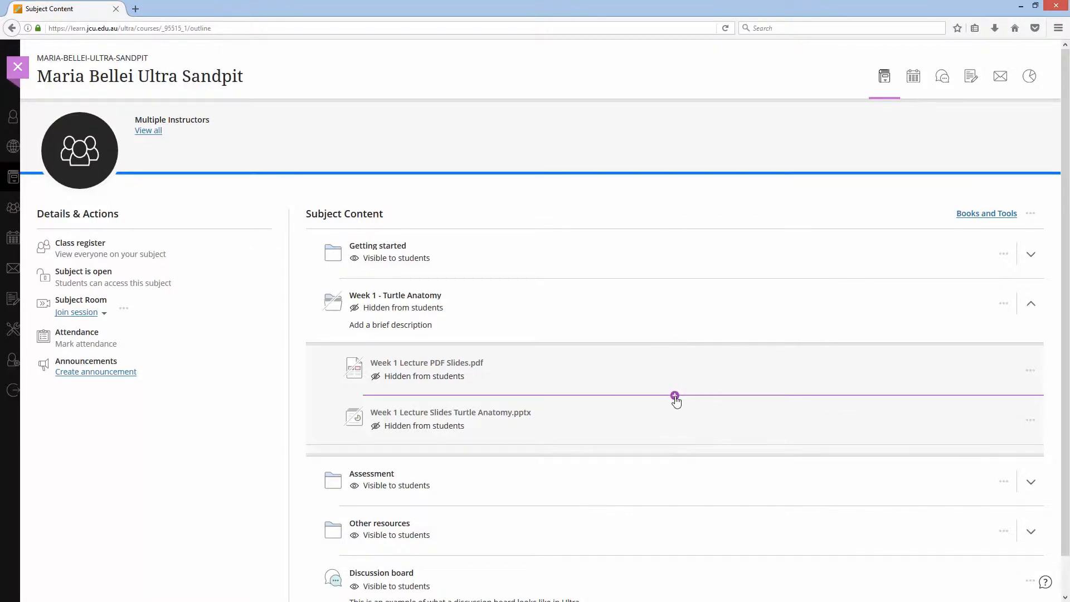
# - Upload "Week 1 Notes Turtle Anatomy.docx" between the PDF and the slides in the Week 1 folder
pyautogui.click(674, 395)
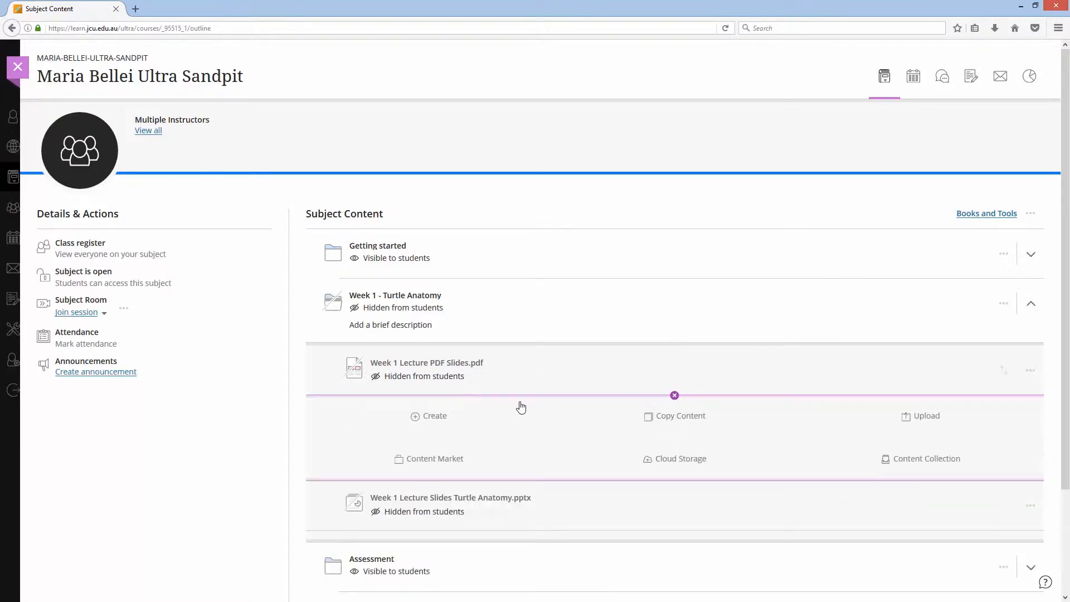
pyautogui.click(909, 417)
pyautogui.click(215, 114)
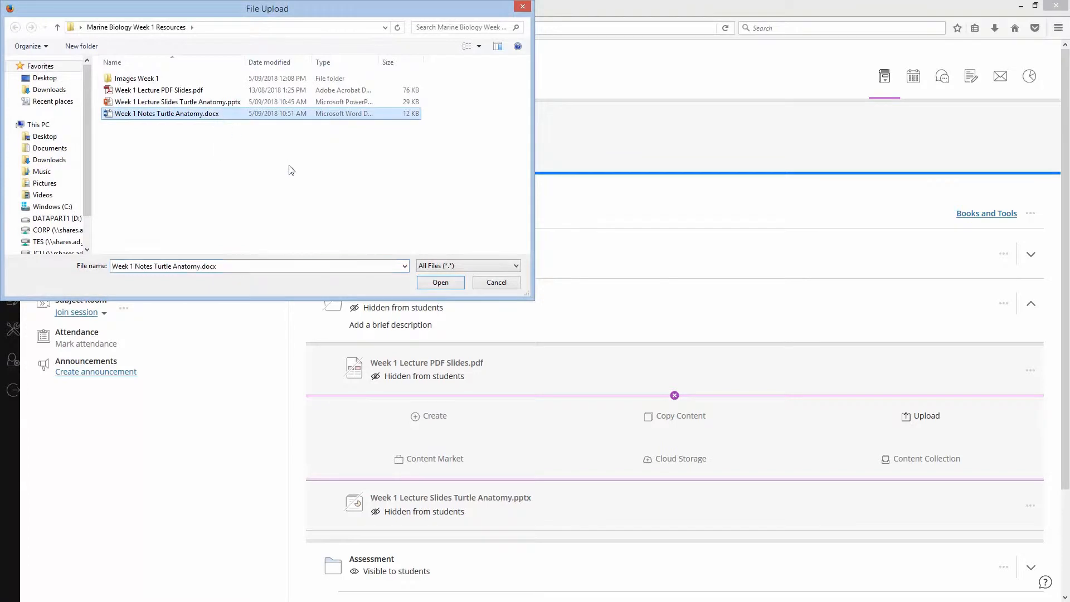
pyautogui.click(440, 283)
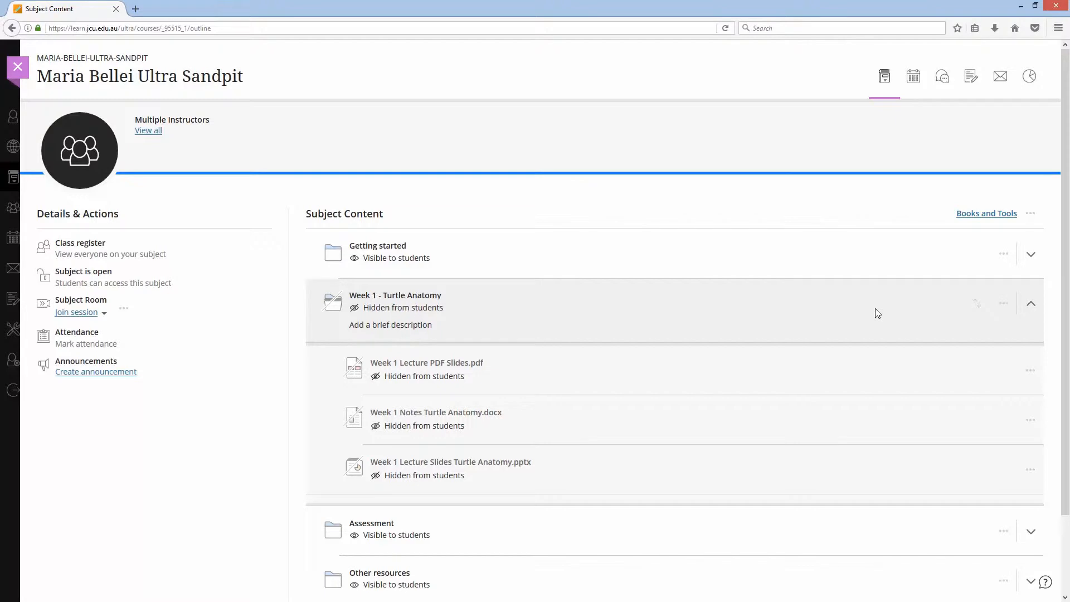
# - Open the Week 1 folder's edit panel and save it
pyautogui.click(1034, 312)
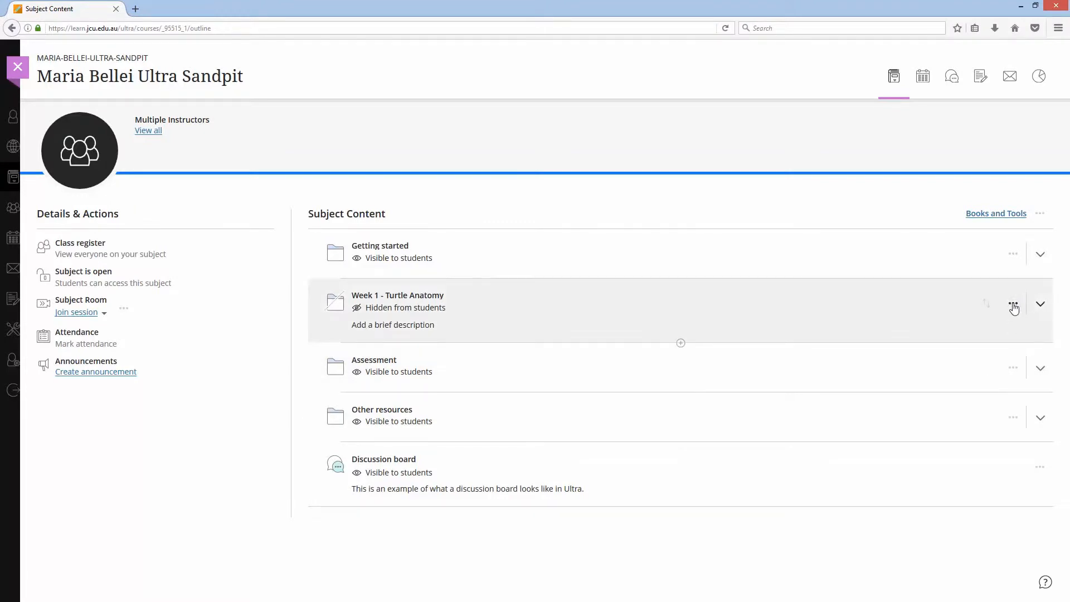
pyautogui.click(1014, 306)
pyautogui.click(919, 322)
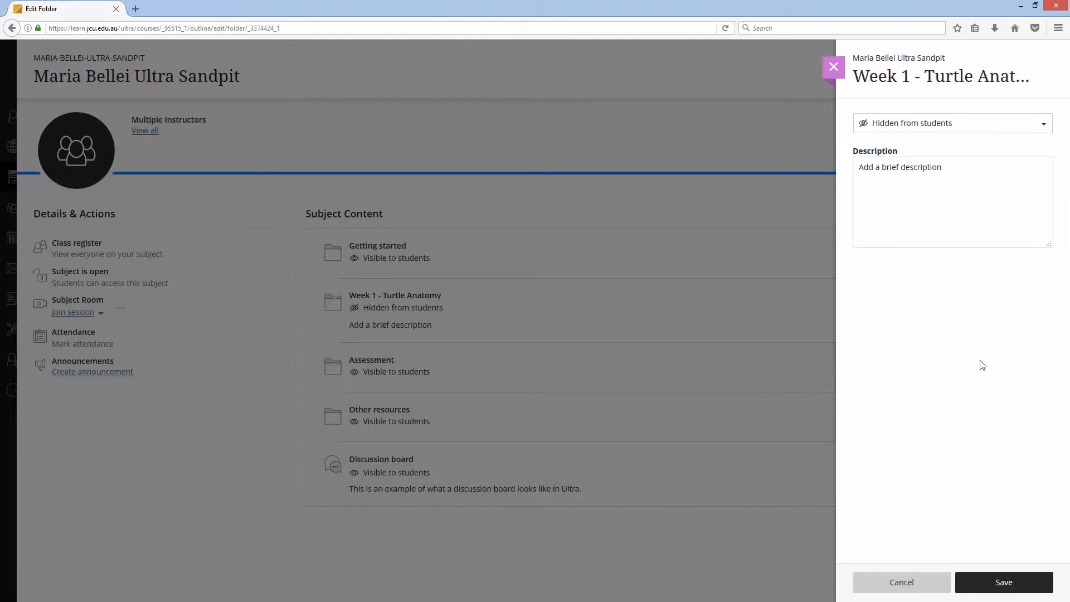
pyautogui.click(992, 584)
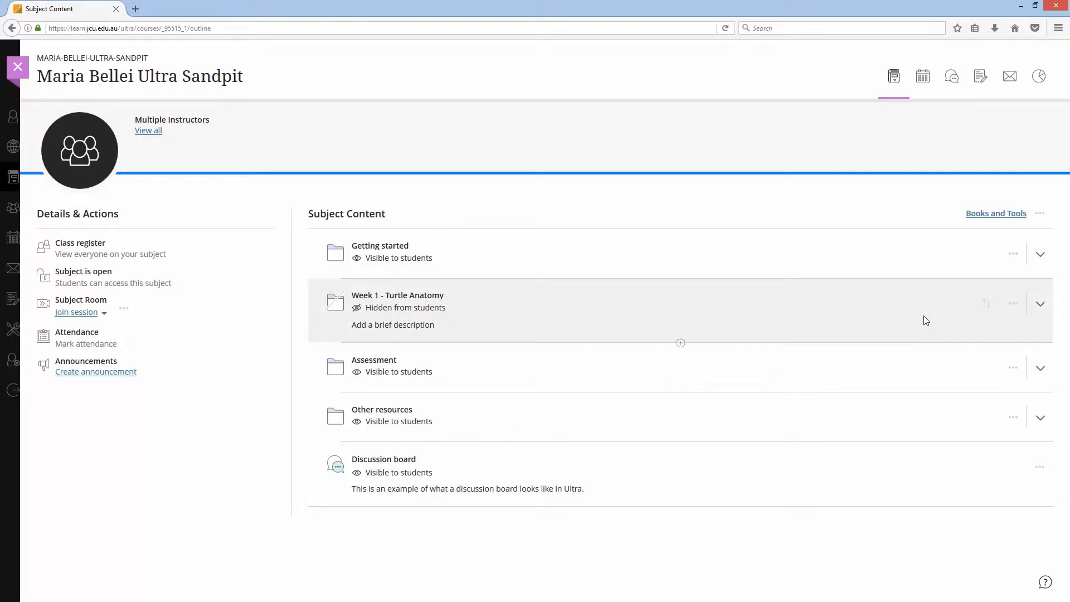
pyautogui.click(1040, 306)
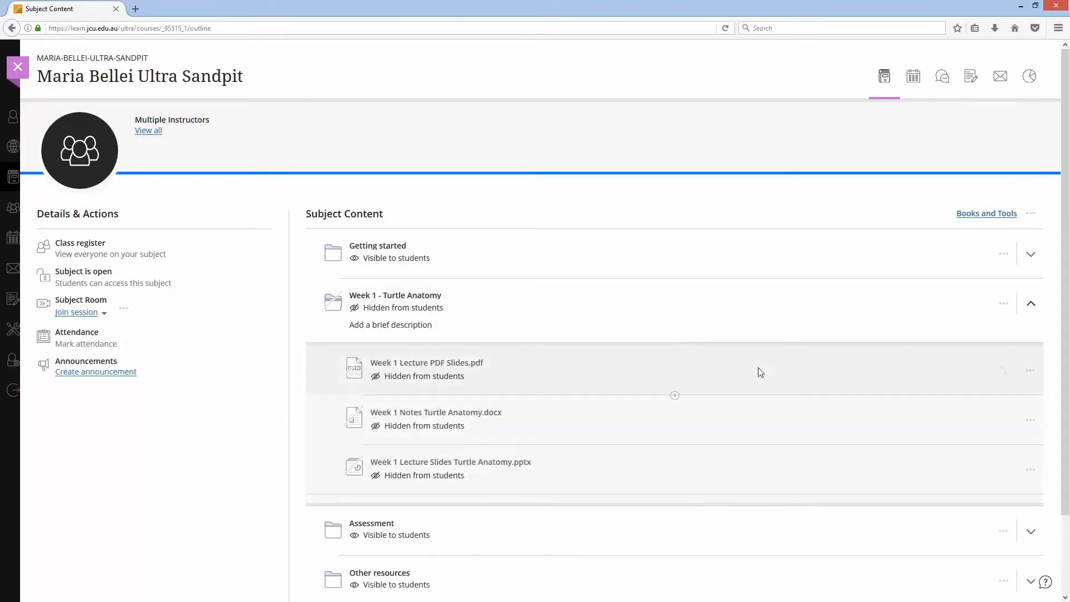
pyautogui.click(675, 395)
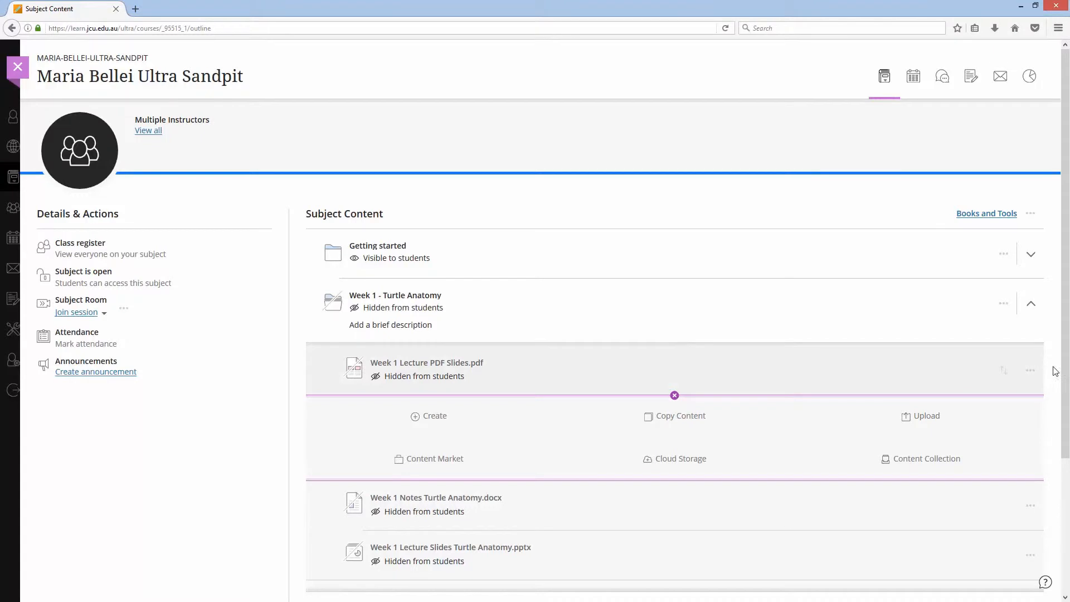
pyautogui.click(675, 396)
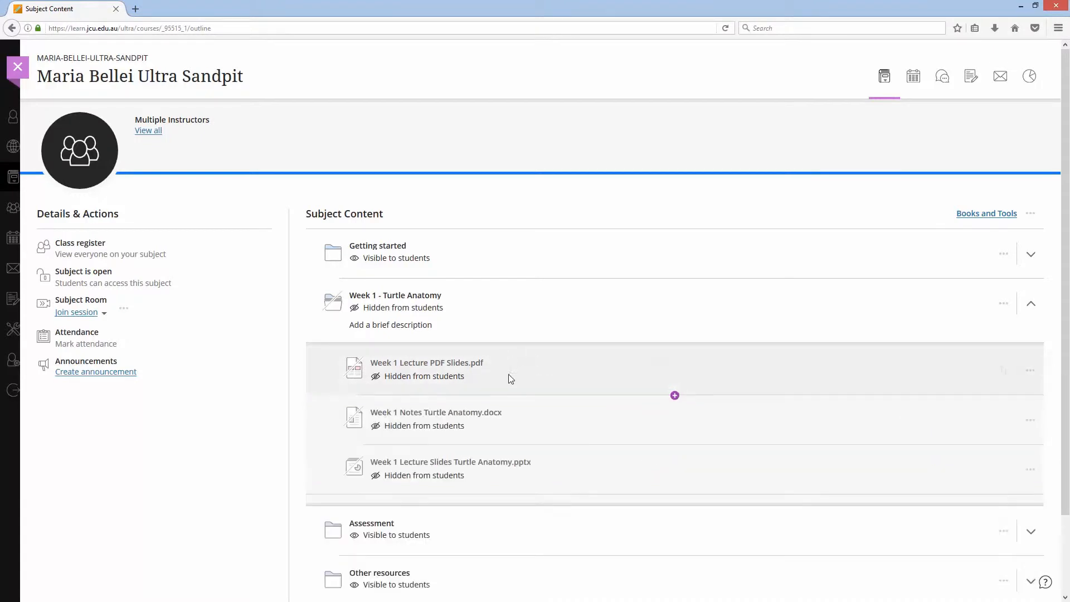
pyautogui.click(1032, 310)
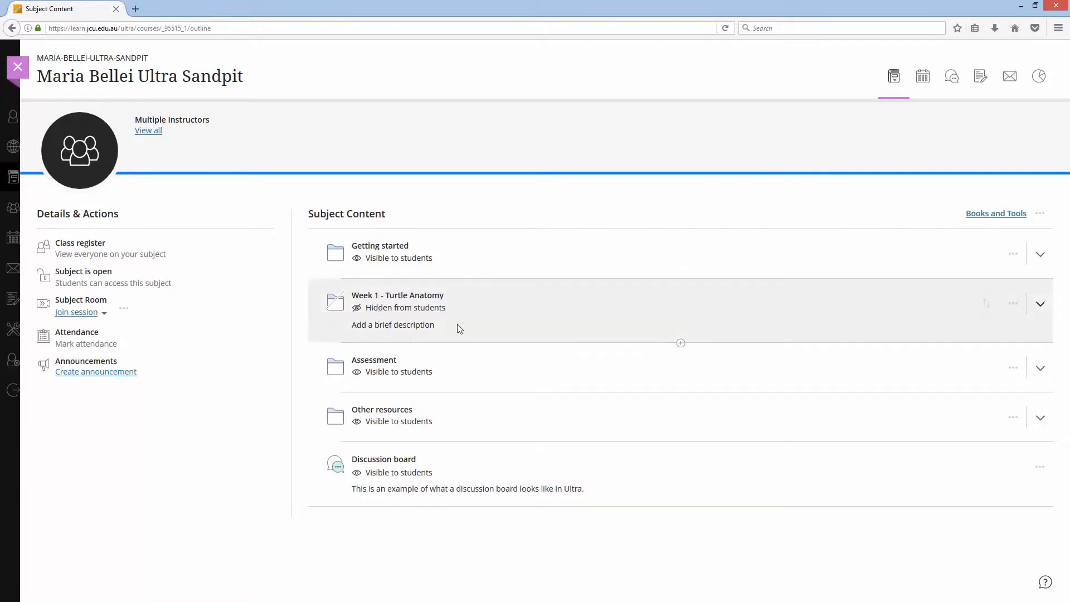
# - Make the Week 1 - Turtle Anatomy folder visible to students
pyautogui.click(449, 310)
pyautogui.click(393, 325)
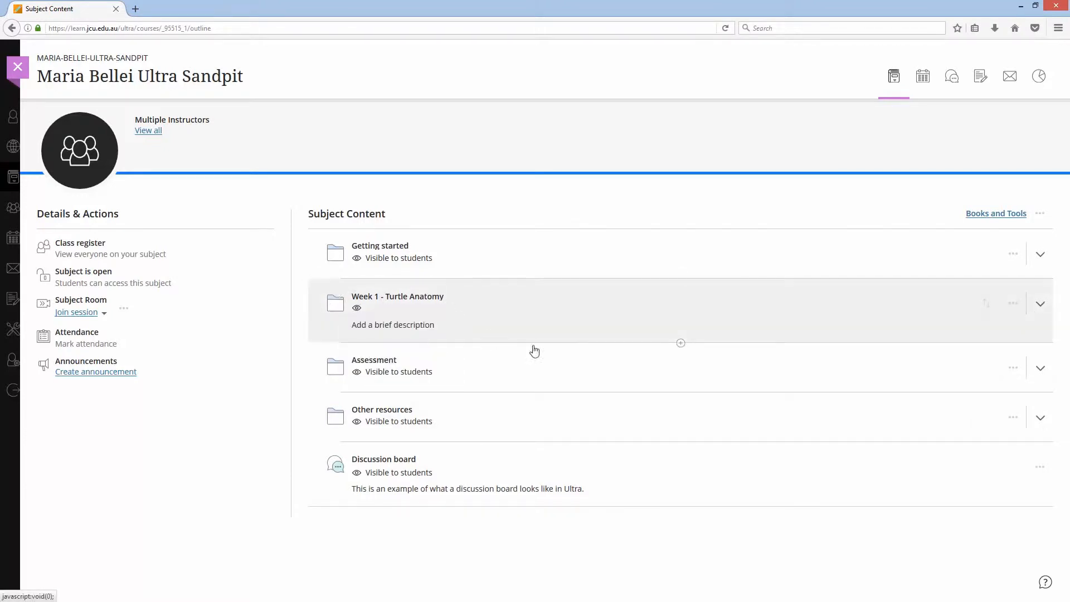
pyautogui.click(1038, 305)
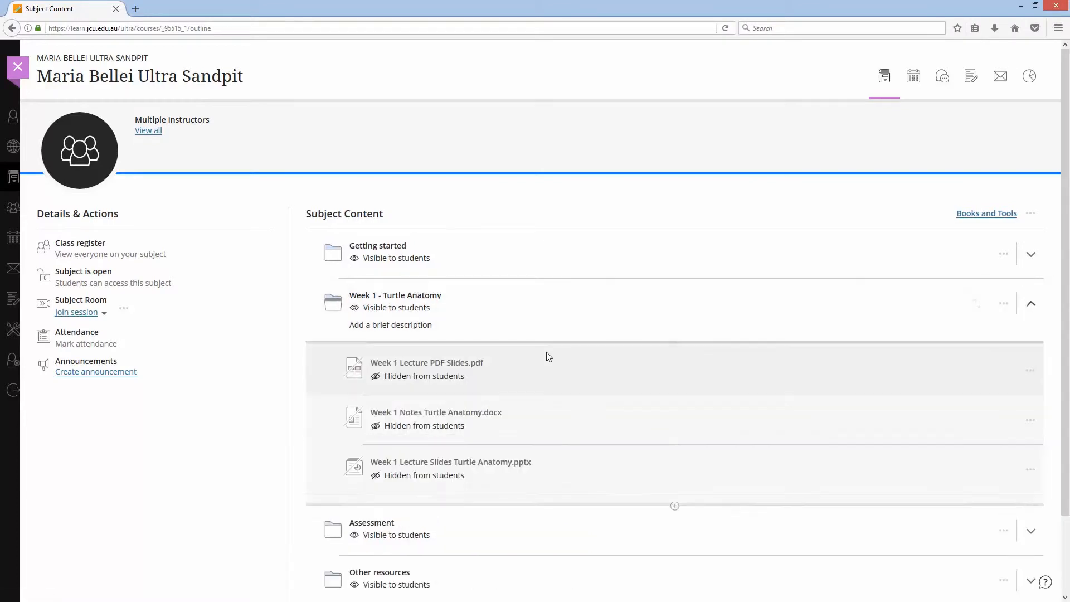
# - Make the PDF, the notes document and the lecture slides inside the folder visible to students
pyautogui.click(463, 376)
pyautogui.click(435, 397)
pyautogui.click(468, 433)
pyautogui.click(415, 443)
pyautogui.click(470, 478)
pyautogui.click(416, 491)
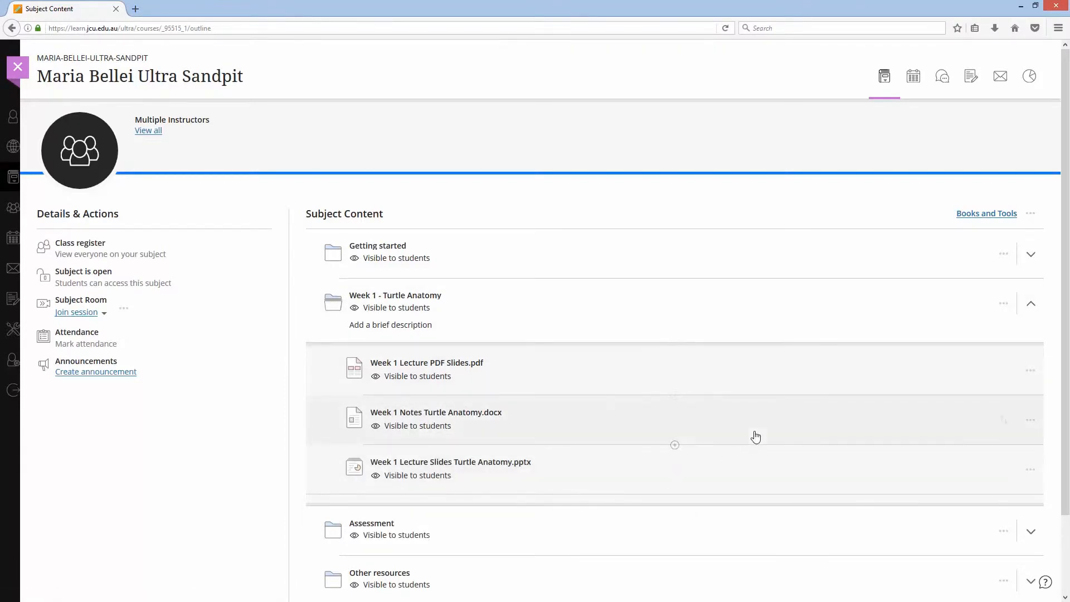
# - Delete the Week 1 - Turtle Anatomy folder with its contents
pyautogui.click(1030, 304)
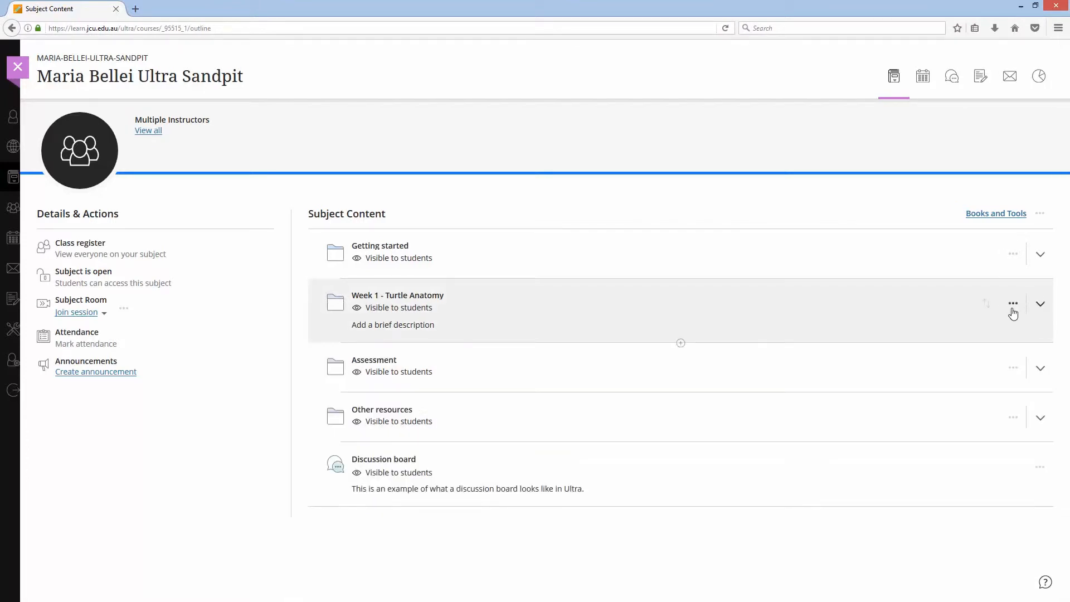
pyautogui.click(1014, 305)
pyautogui.click(879, 344)
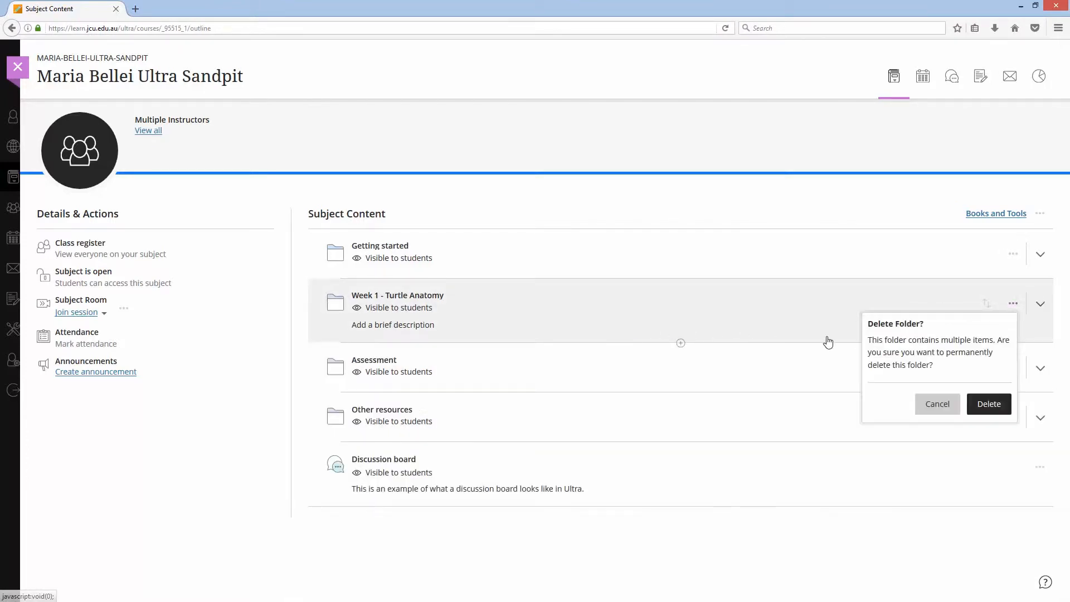
pyautogui.click(989, 404)
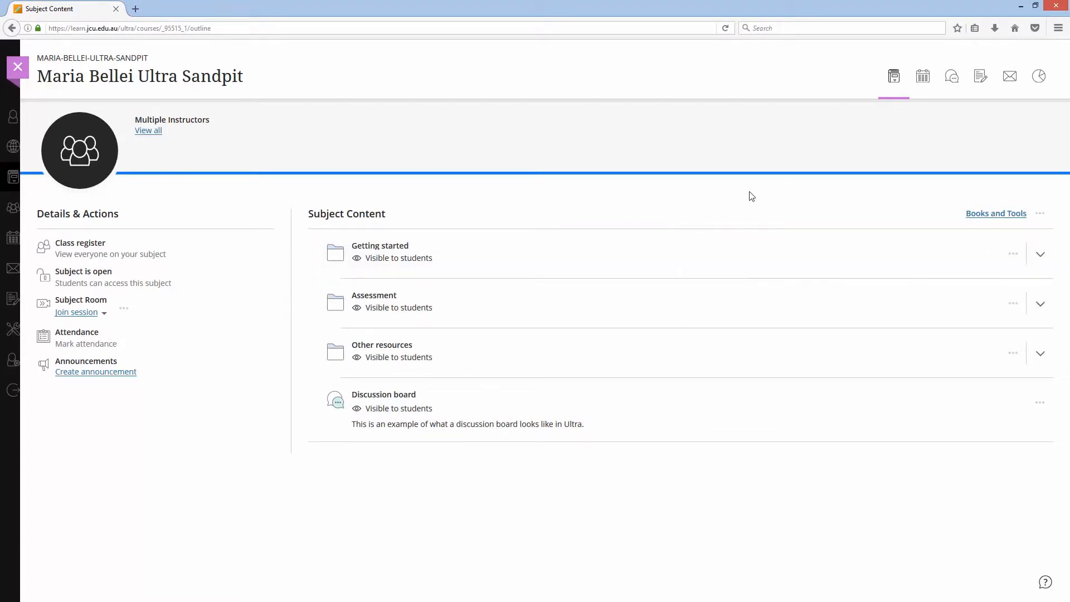
# - Add a new folder after Getting started and name it "Week 1 - Turtle Anatomy" using the suggested entry
pyautogui.click(680, 278)
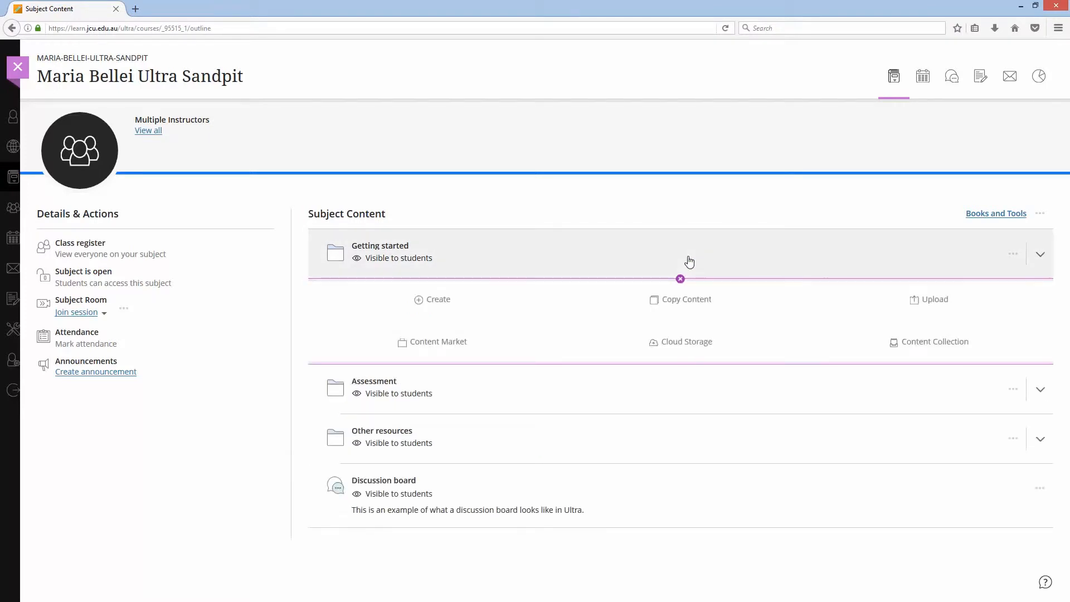
pyautogui.click(420, 302)
pyautogui.click(883, 149)
pyautogui.write('Week 1')
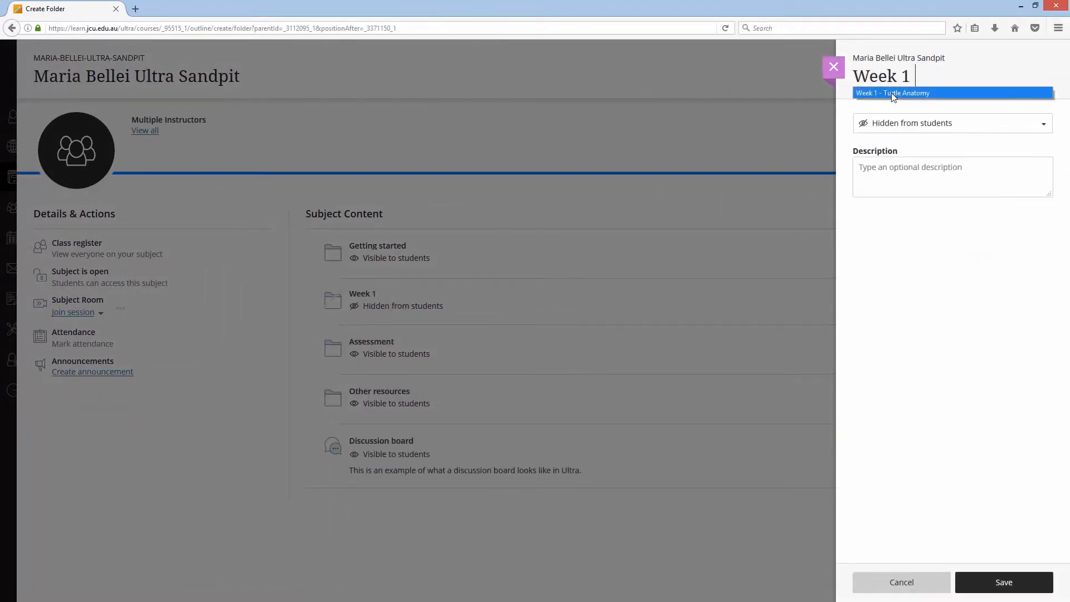
pyautogui.click(892, 92)
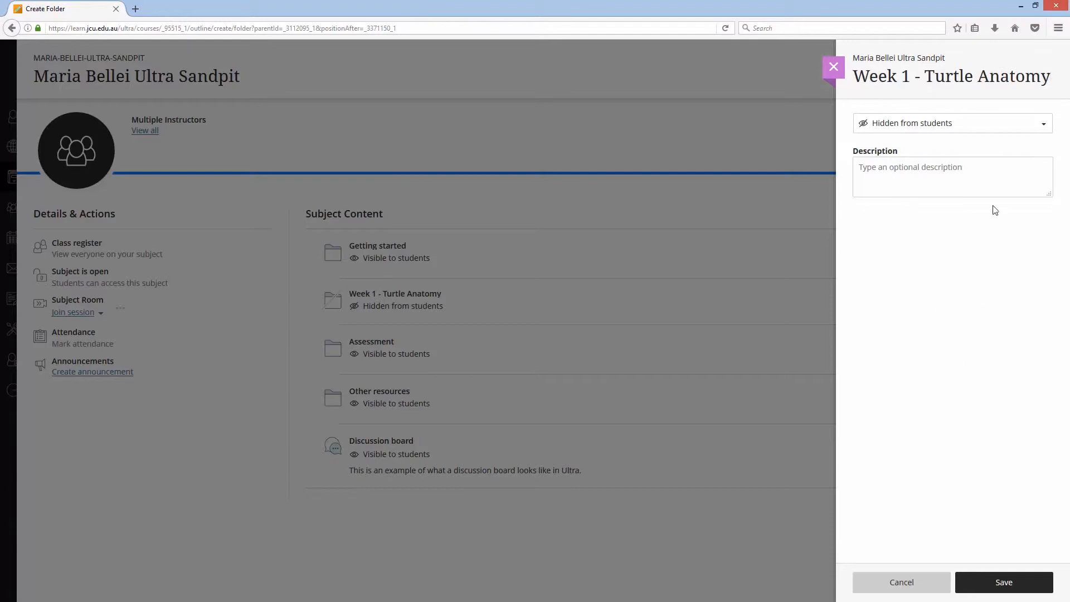
# - Add the description "my description" to the Week 1 - Turtle Anatomy folder and save it
pyautogui.click(959, 170)
pyautogui.write('m')
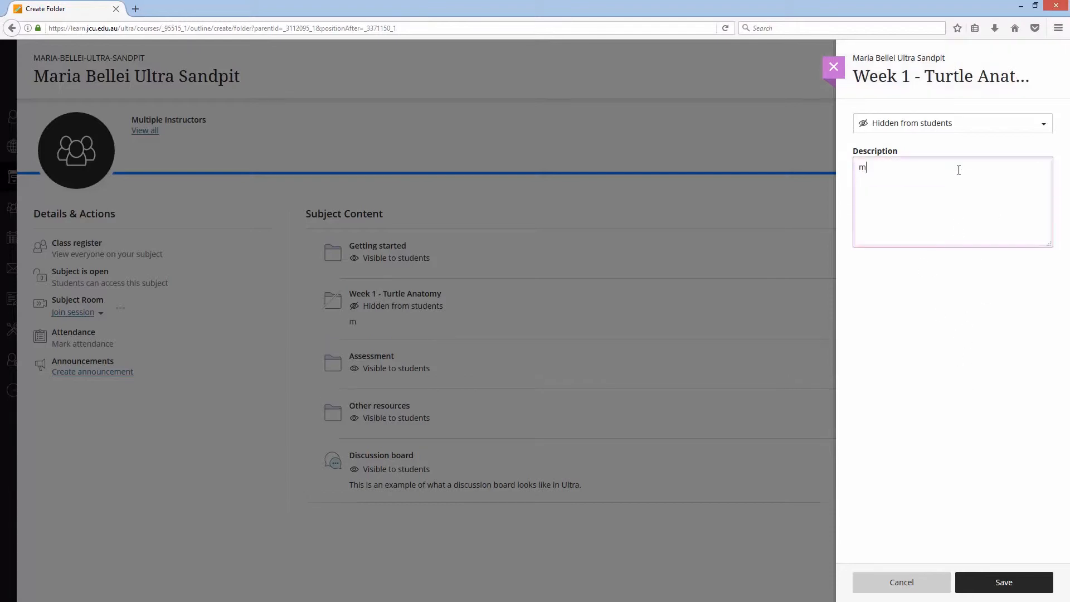
pyautogui.write('y description')
pyautogui.click(998, 585)
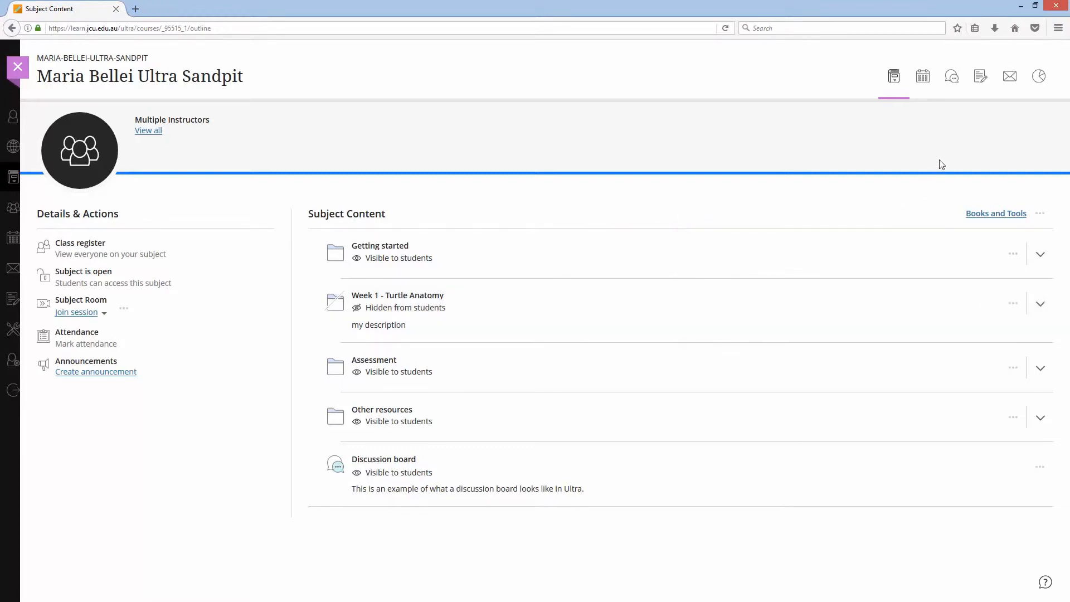
# - Upload the three Week 1 lecture files from the desktop Marine Biology Week 1 Resources folder into the Week 1 - Turtle Anatomy folder
pyautogui.click(1035, 5)
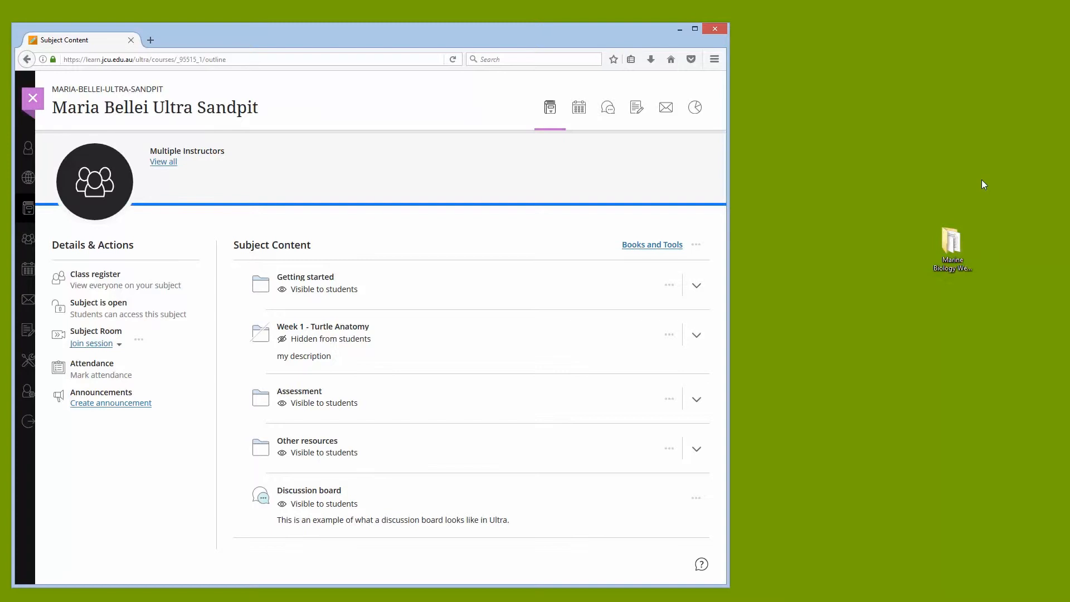
pyautogui.doubleClick(959, 242)
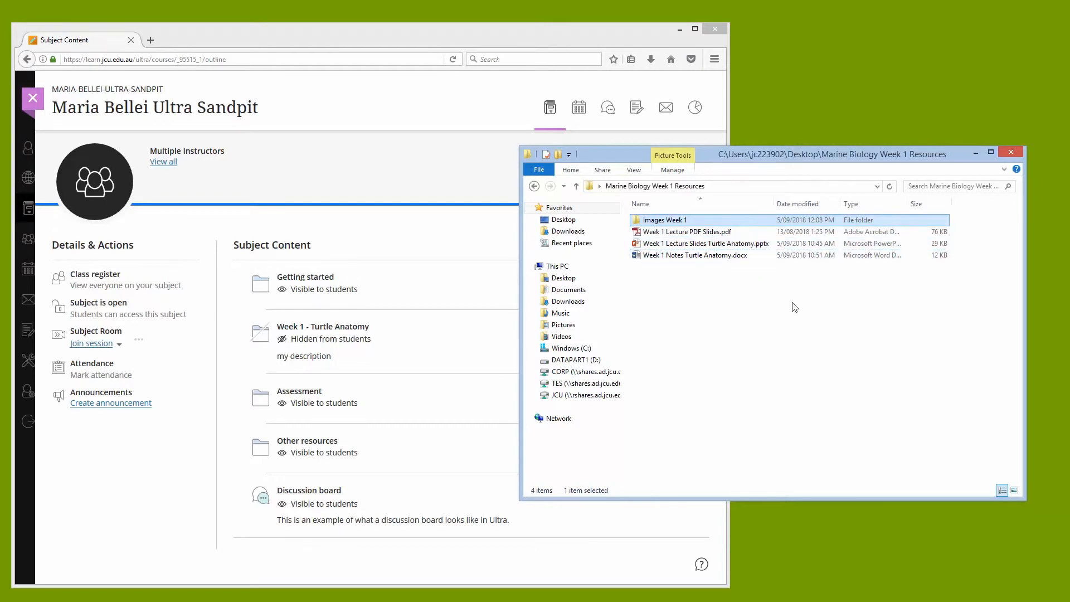
pyautogui.moveTo(811, 159); pyautogui.dragTo(846, 163)
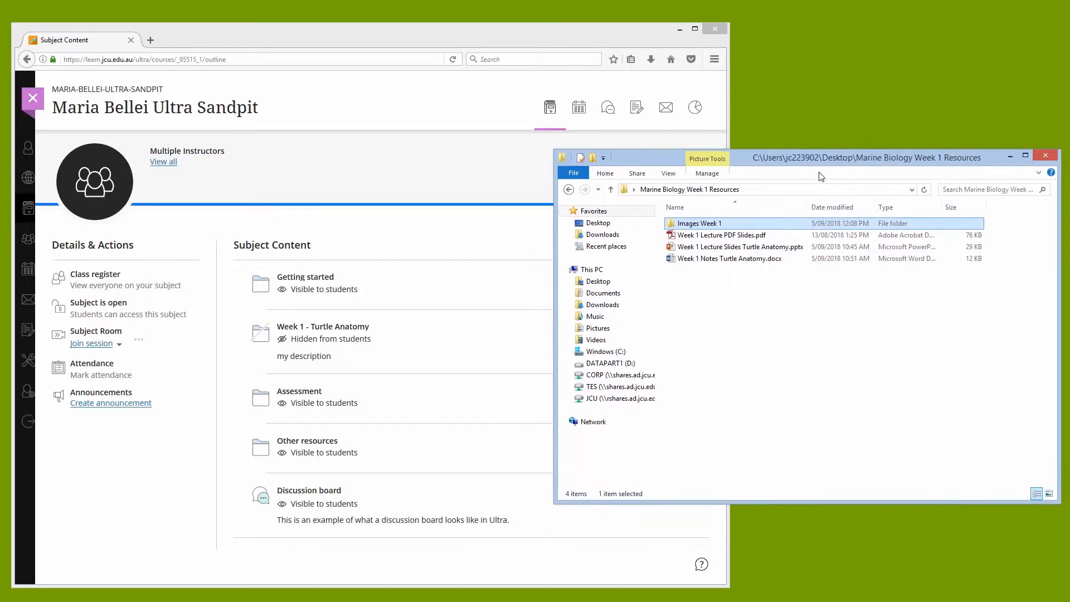
pyautogui.click(739, 237)
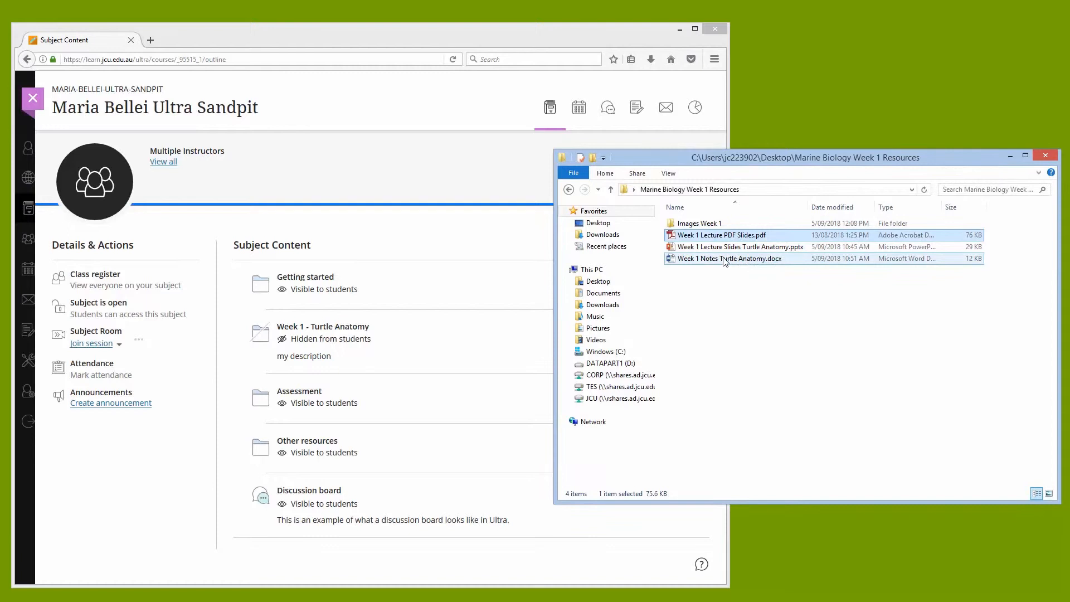
pyautogui.keyDown('shift'); pyautogui.click(724, 261); pyautogui.keyUp('shift')
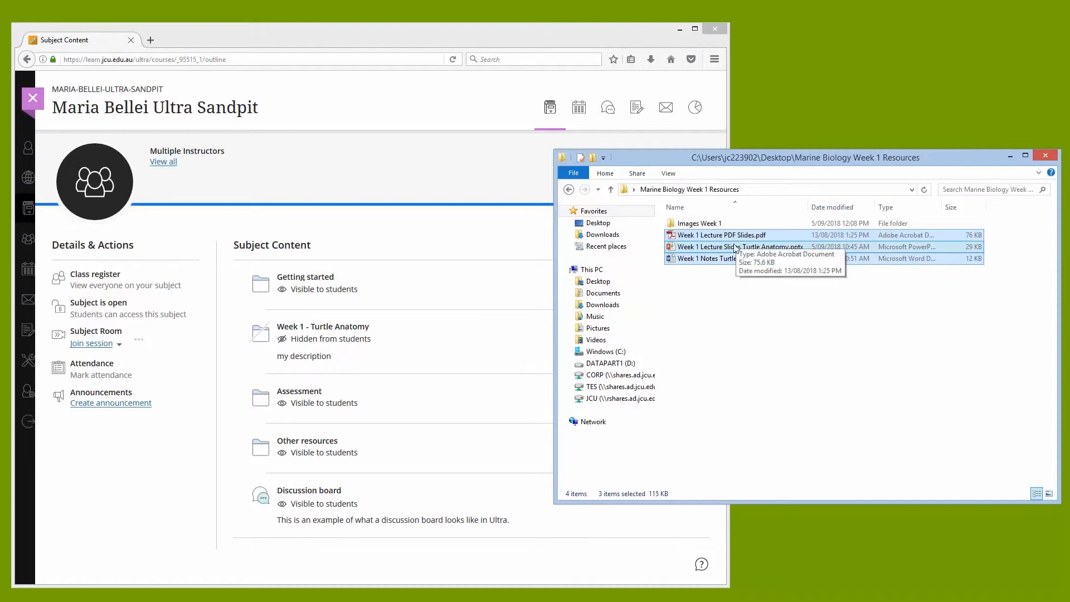
pyautogui.moveTo(734, 255); pyautogui.dragTo(383, 364)
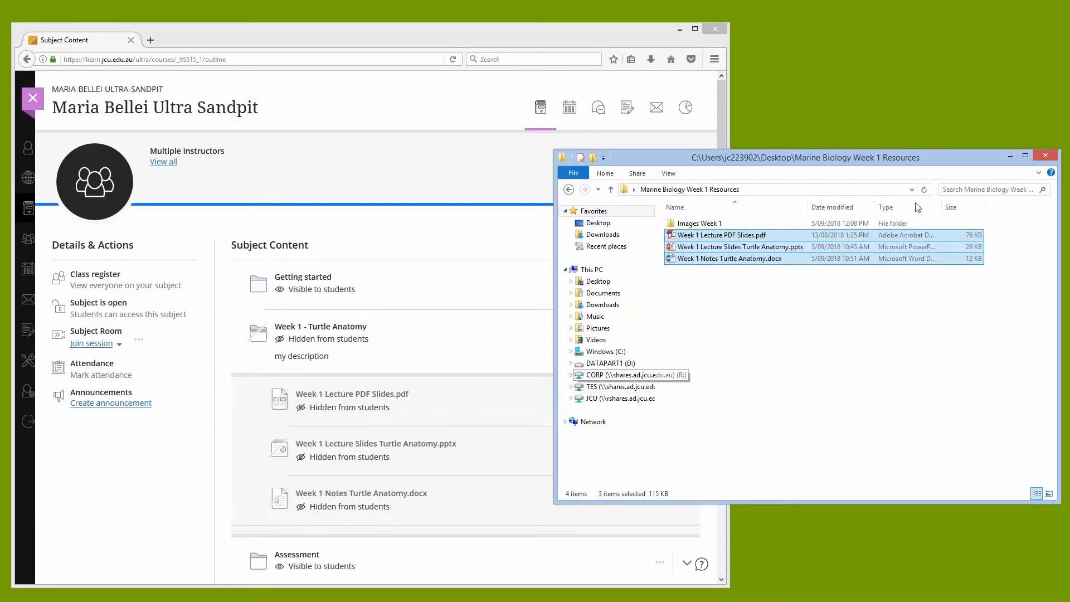
pyautogui.click(1046, 156)
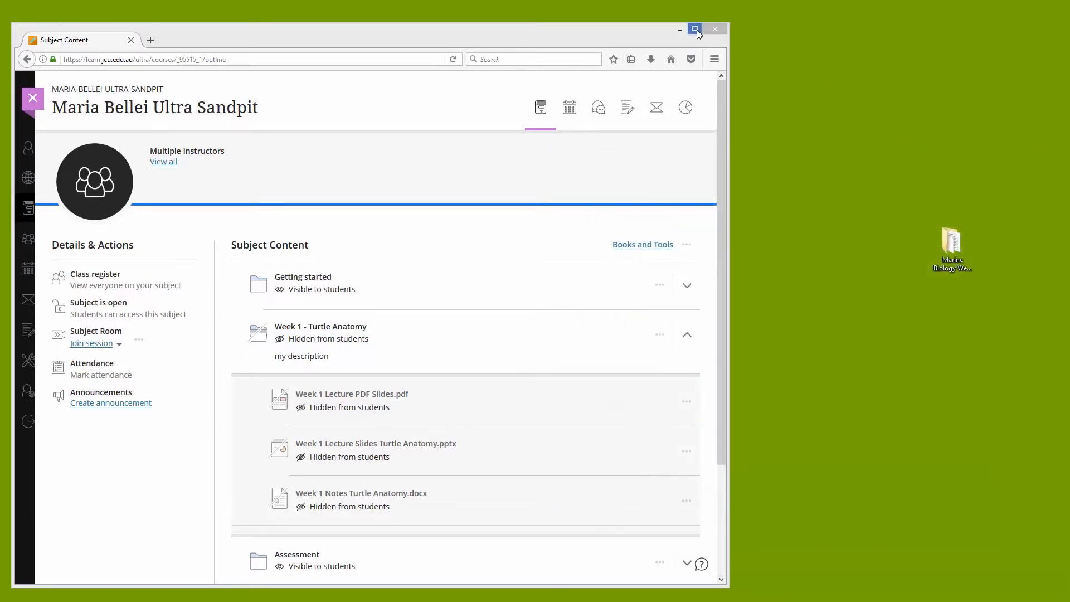
pyautogui.click(695, 29)
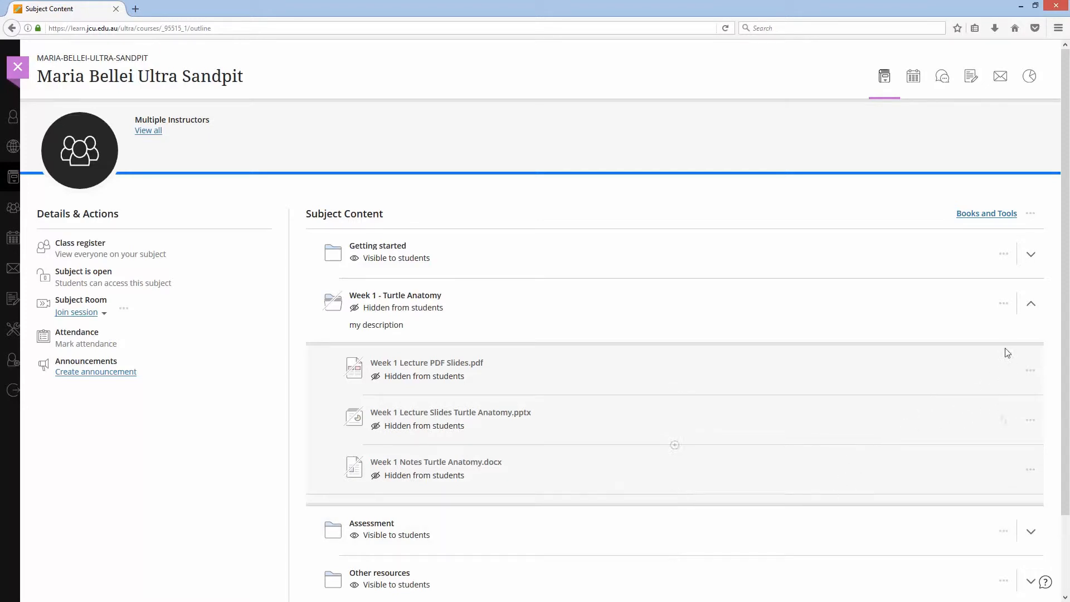
# - Delete the Week 1 - Turtle Anatomy folder with its uploaded contents
pyautogui.click(1032, 305)
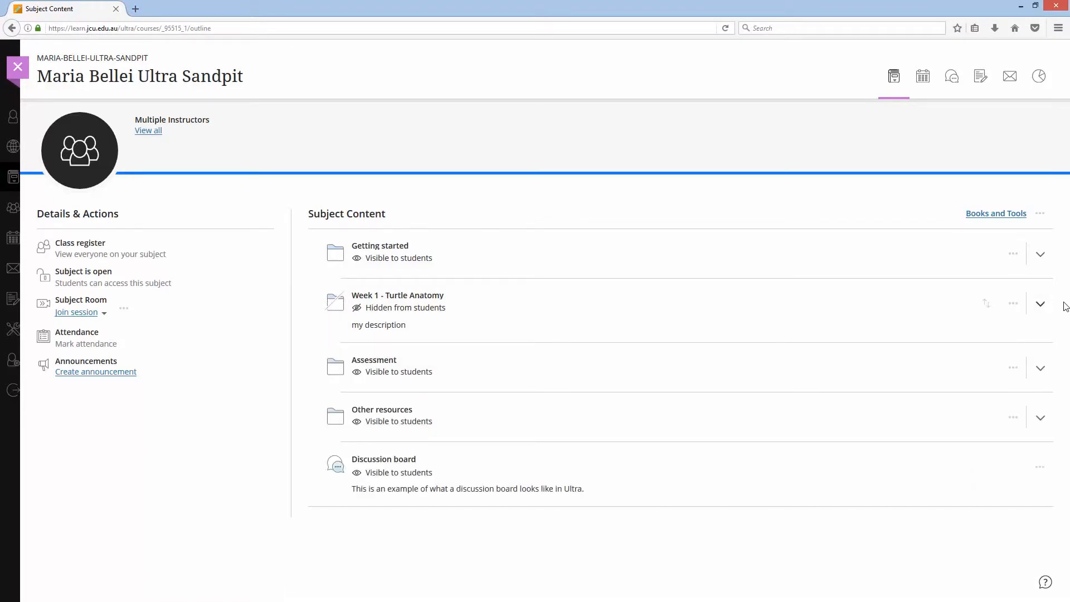
pyautogui.click(1041, 304)
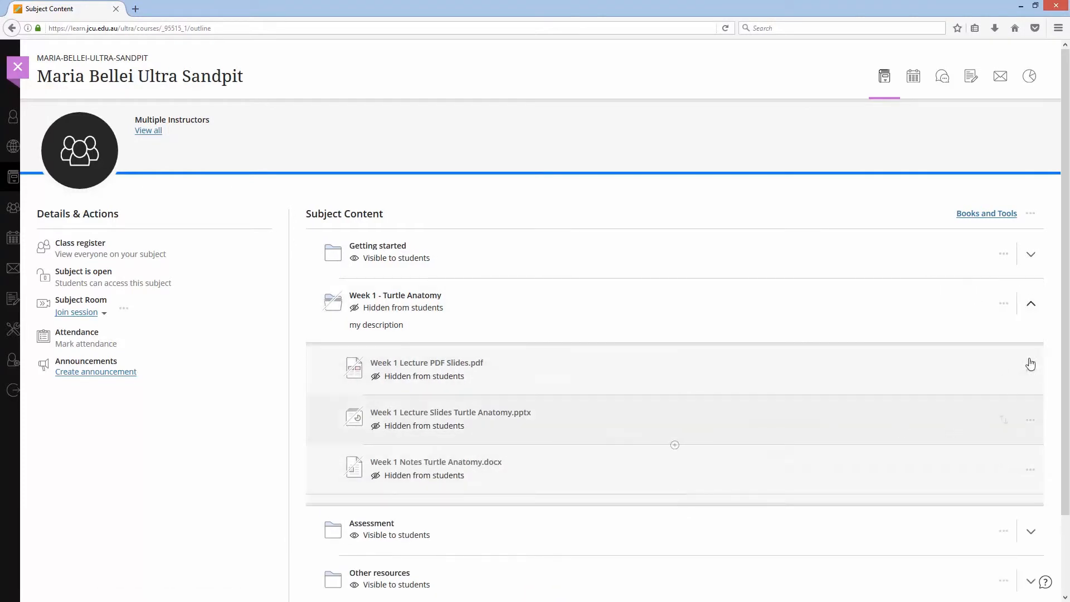
pyautogui.click(1032, 304)
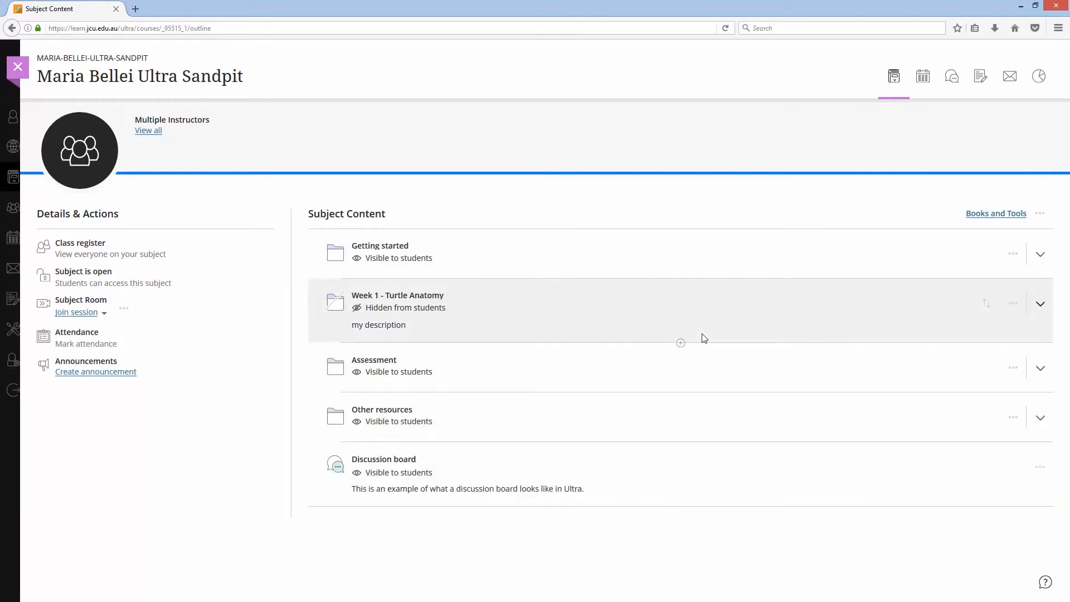
pyautogui.click(1015, 309)
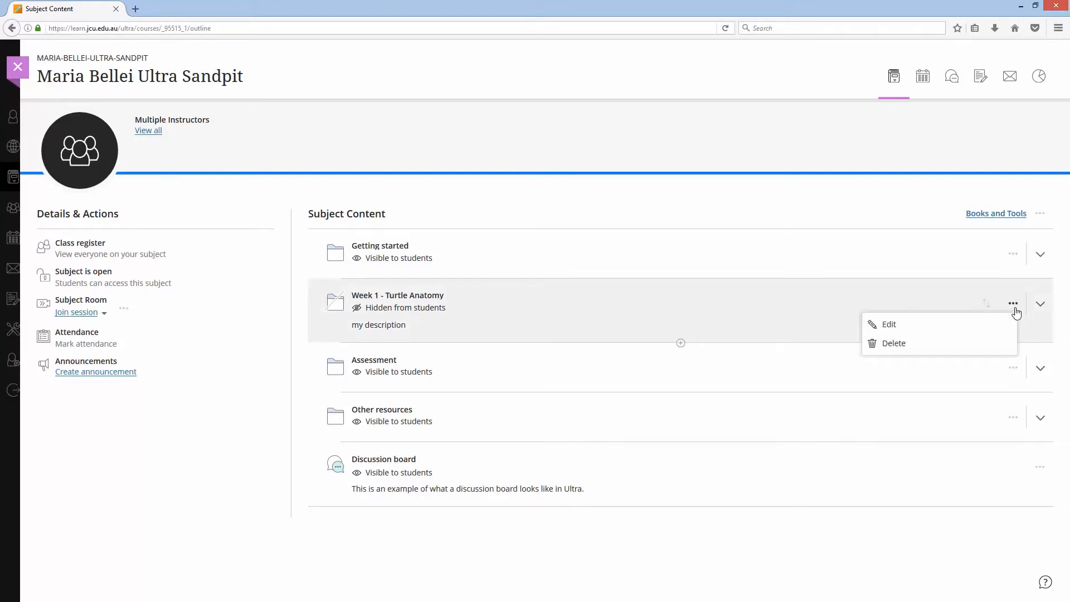
pyautogui.click(904, 349)
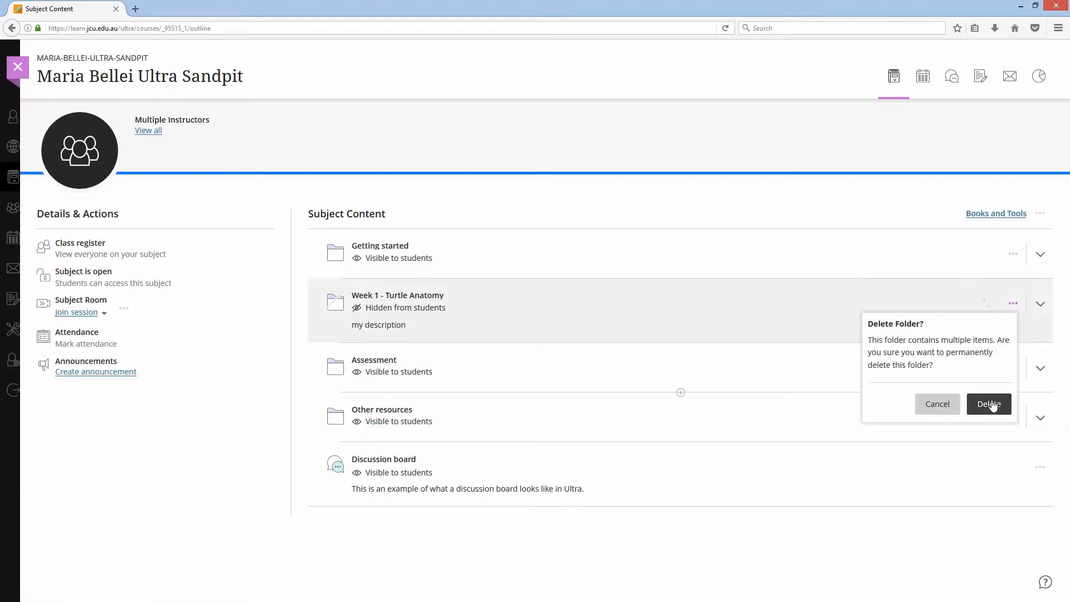
pyautogui.click(989, 404)
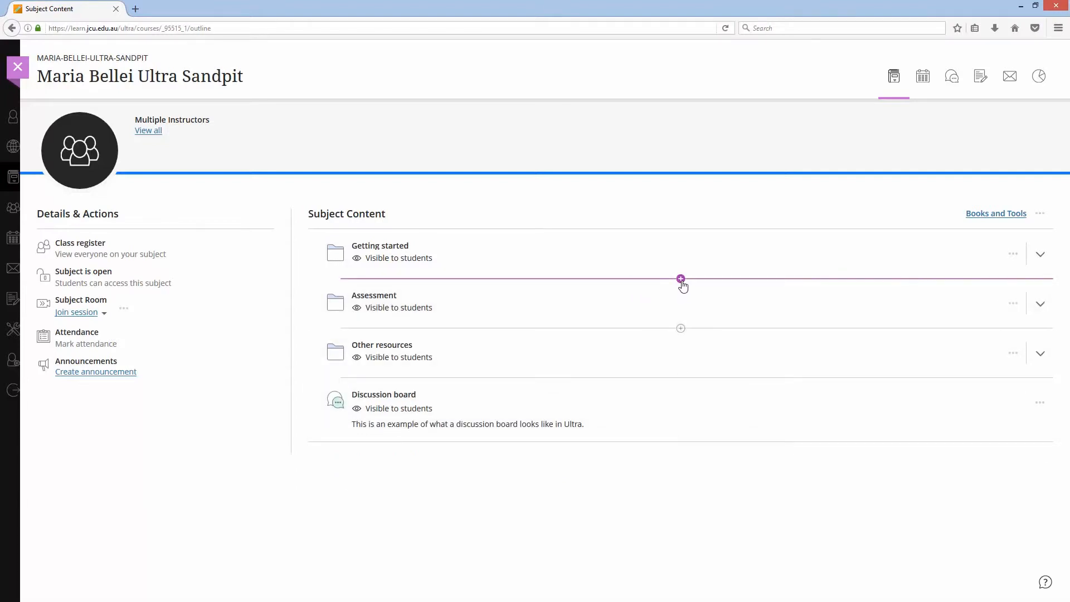
# - Add a new folder after Getting started named "Week 1 - Turtle" with the description "Description..."
pyautogui.click(681, 280)
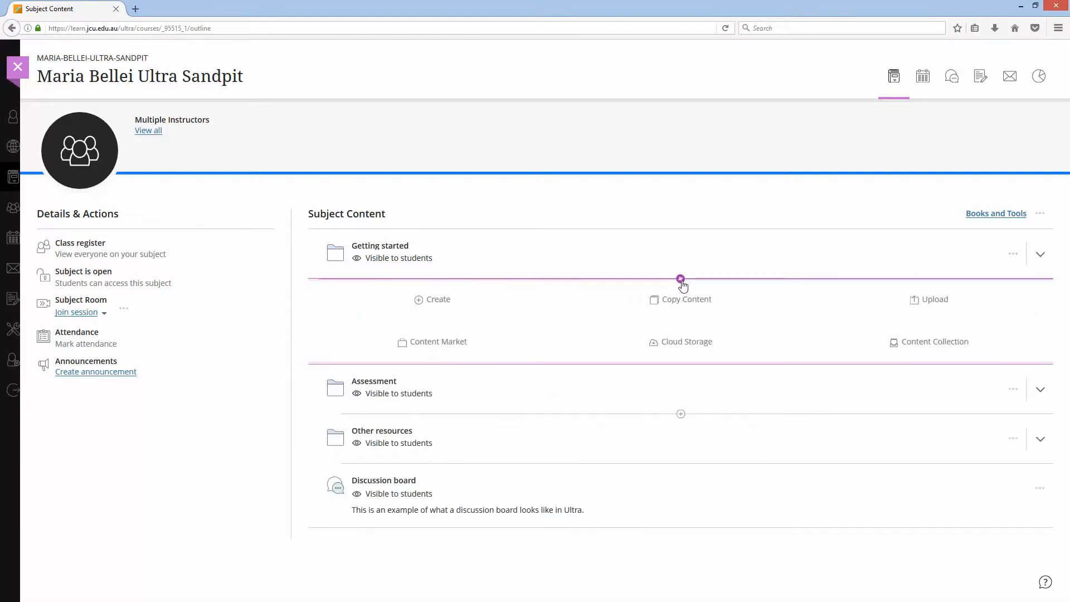
pyautogui.click(431, 299)
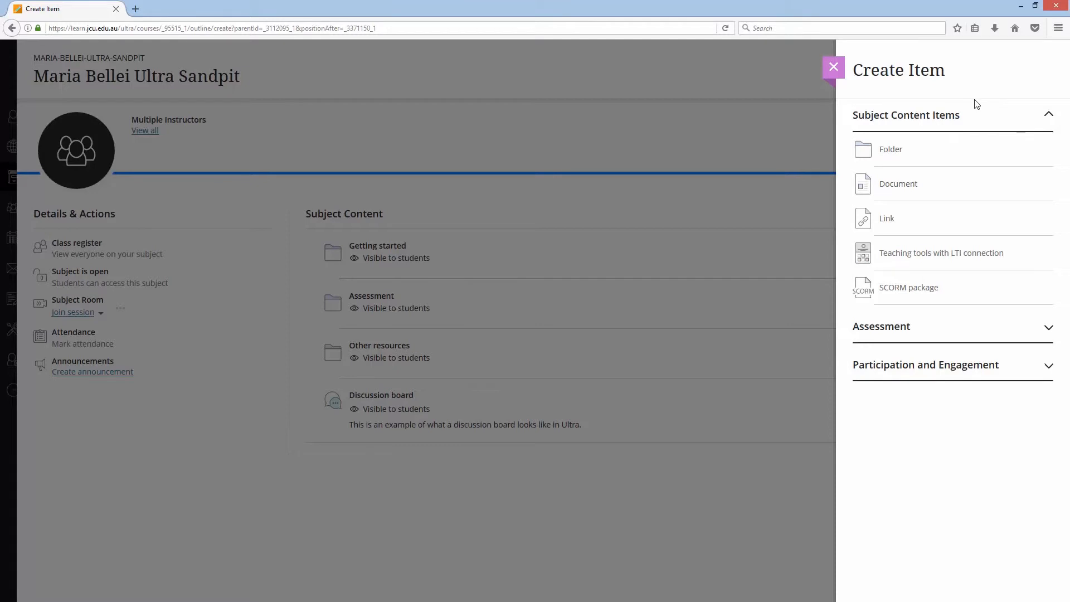
pyautogui.click(891, 151)
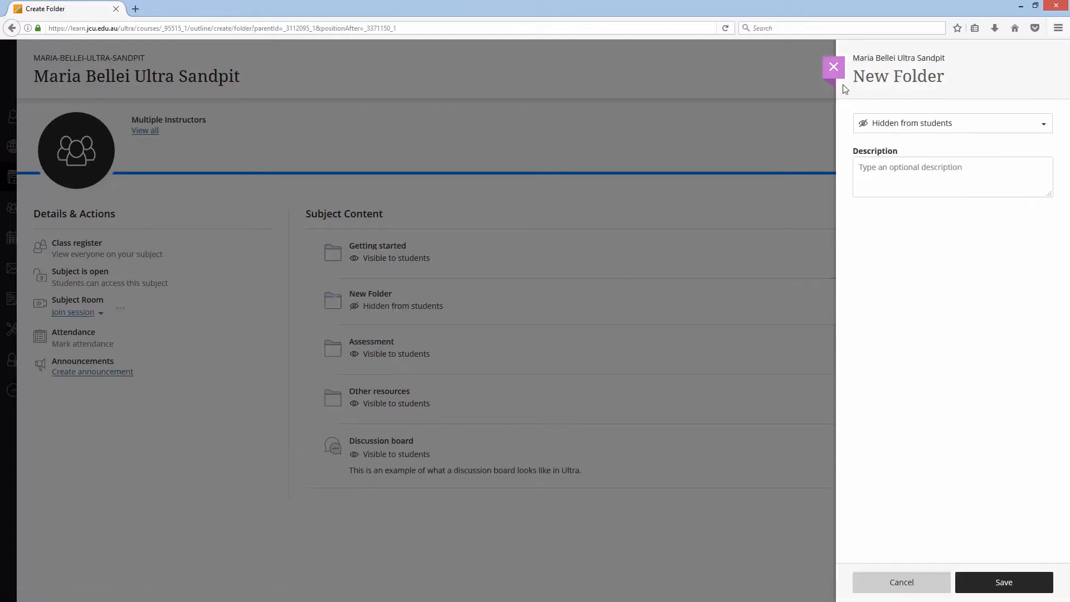
pyautogui.write('Week 1 - Turtle')
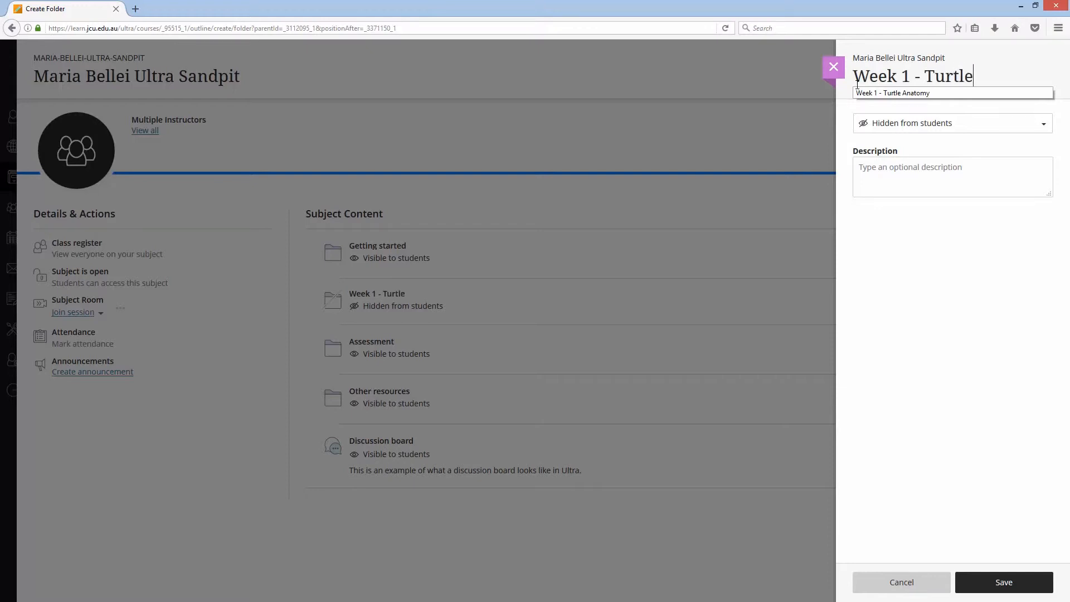
pyautogui.click(948, 173)
pyautogui.write('Description...')
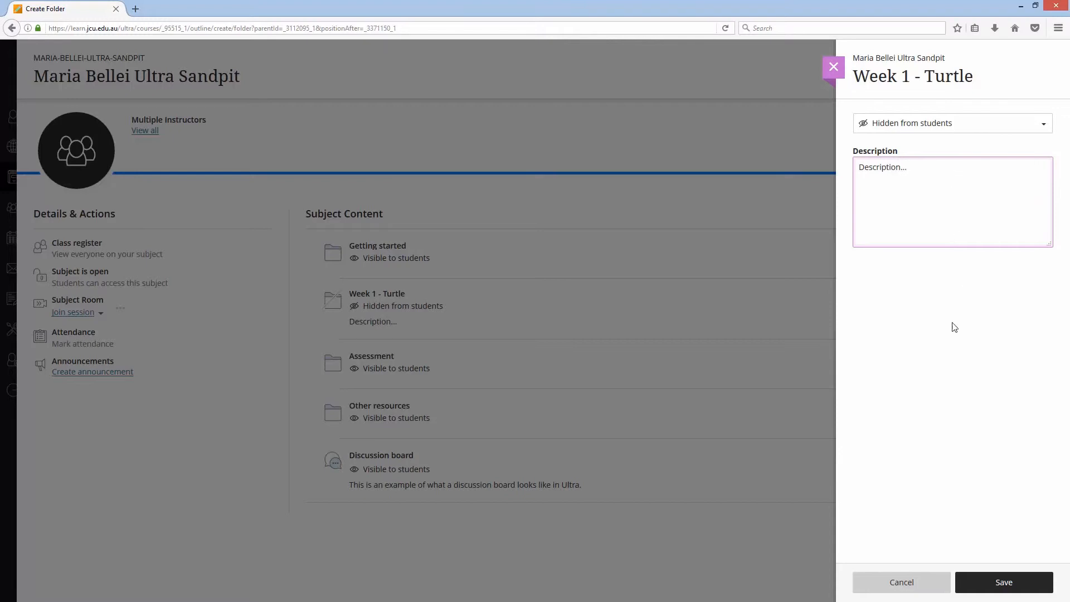
pyautogui.click(1002, 583)
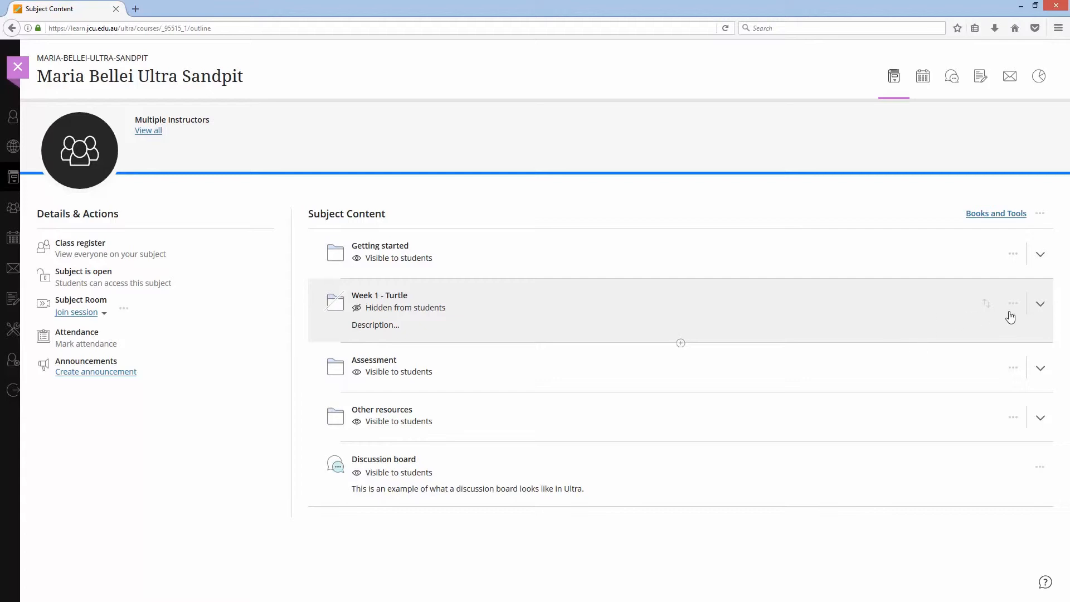
# - Create a document inside the Week 1 - Turtle folder titled "Deep dive into turtle anatomy (Week 1)"
pyautogui.click(1037, 310)
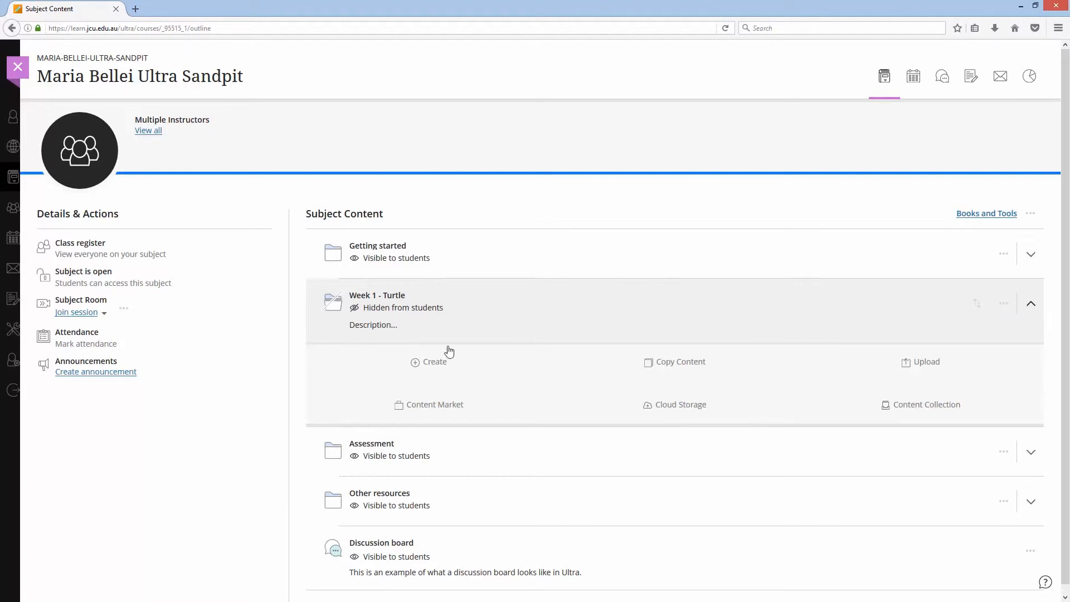
pyautogui.click(427, 363)
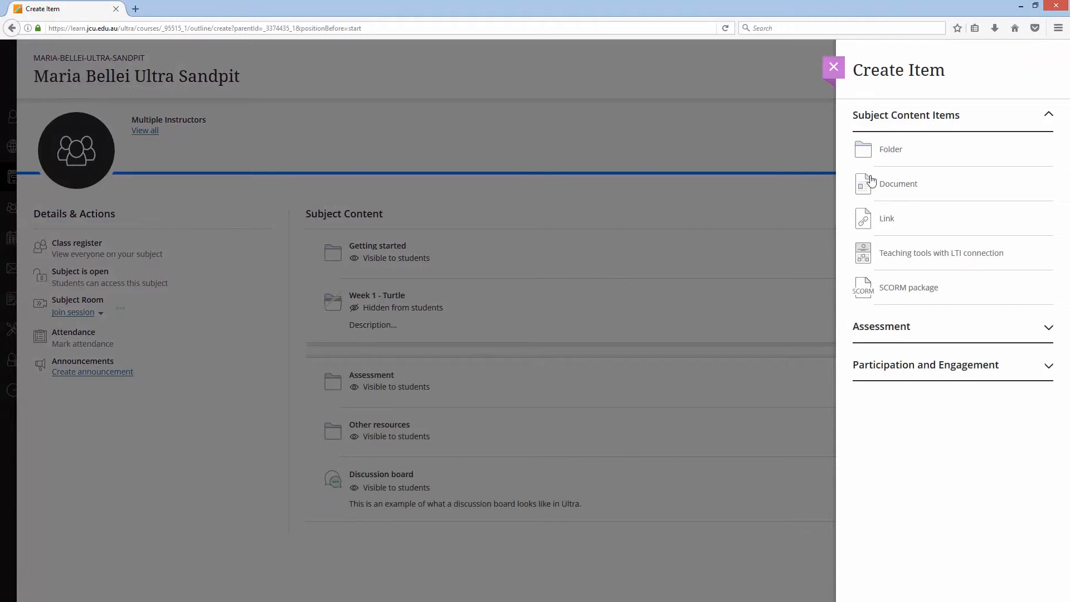
pyautogui.click(887, 187)
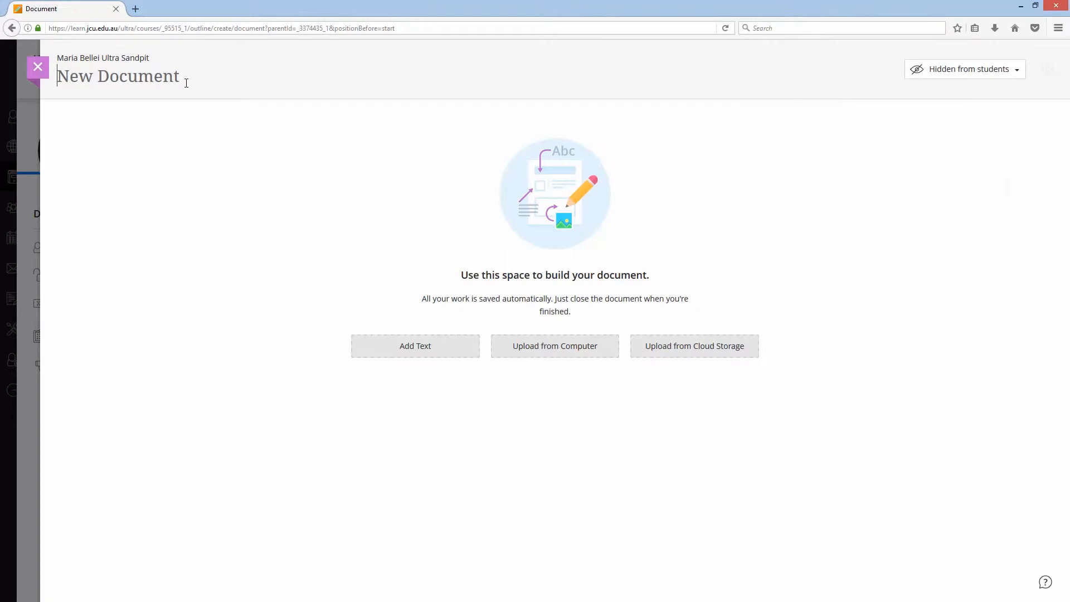
pyautogui.write('Deep dive into turtle anatomy (Week 1')
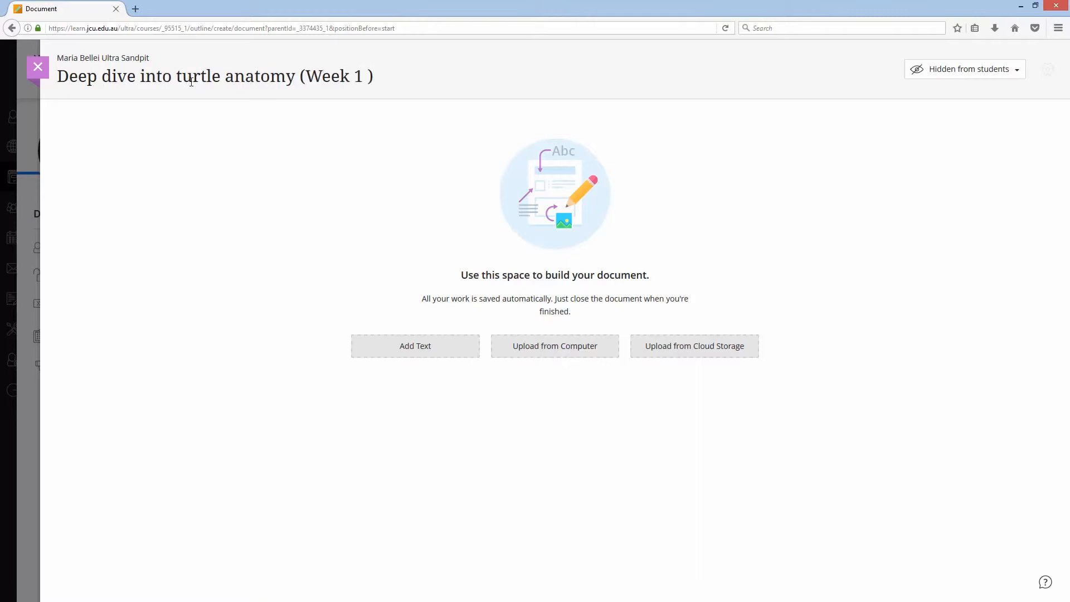
pyautogui.press('Left')
pyautogui.press('BackSpace')
# - Add a text block and insert the local file Marine Biology course banner.jpg from the Images Week 1 folder
pyautogui.click(389, 355)
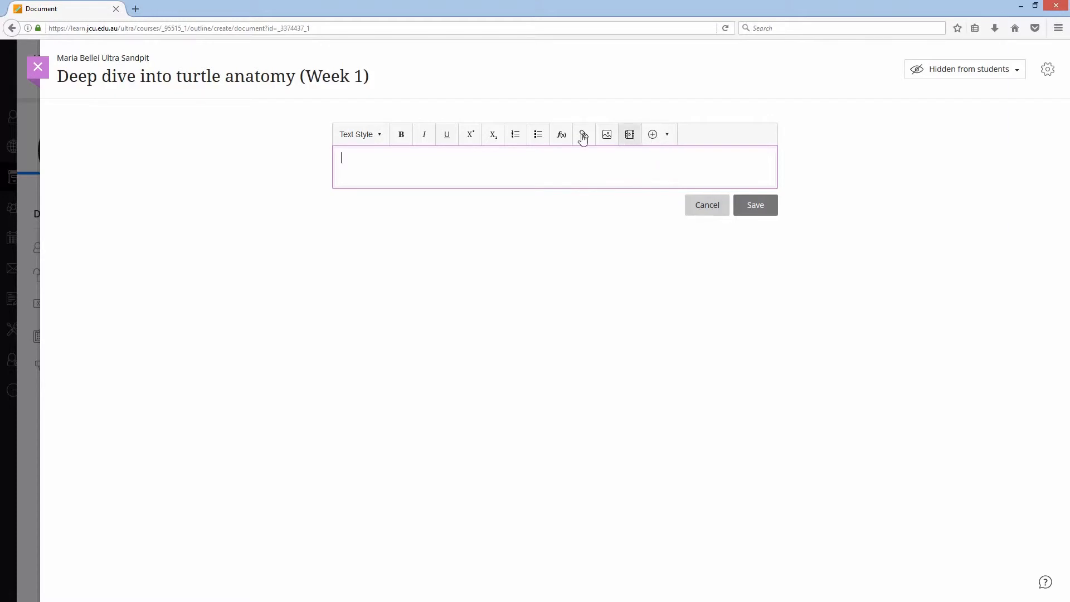
pyautogui.click(666, 135)
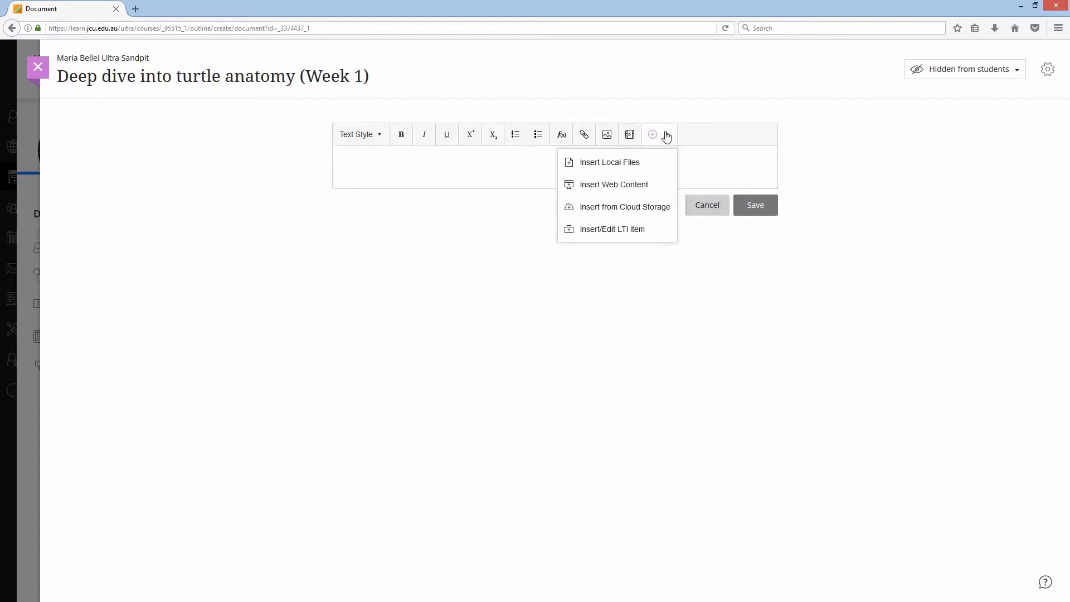
pyautogui.click(629, 164)
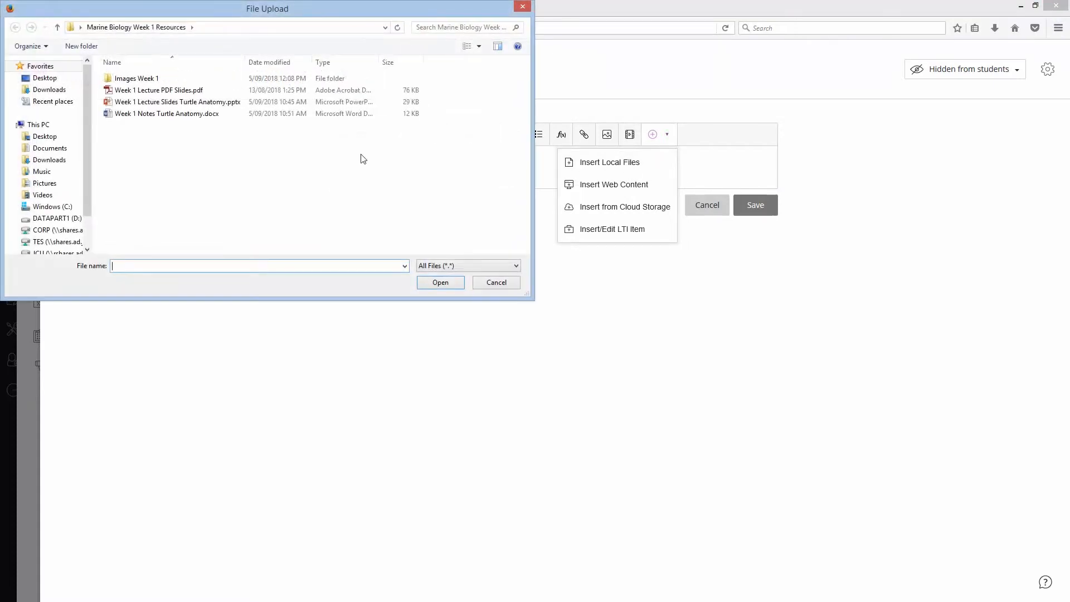
pyautogui.doubleClick(133, 80)
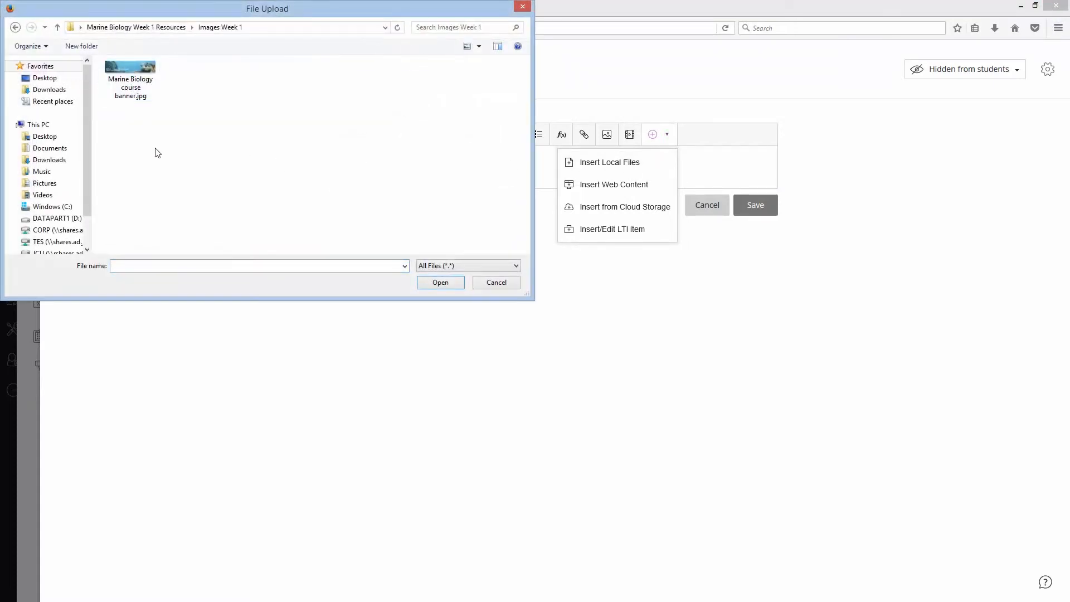
pyautogui.click(132, 77)
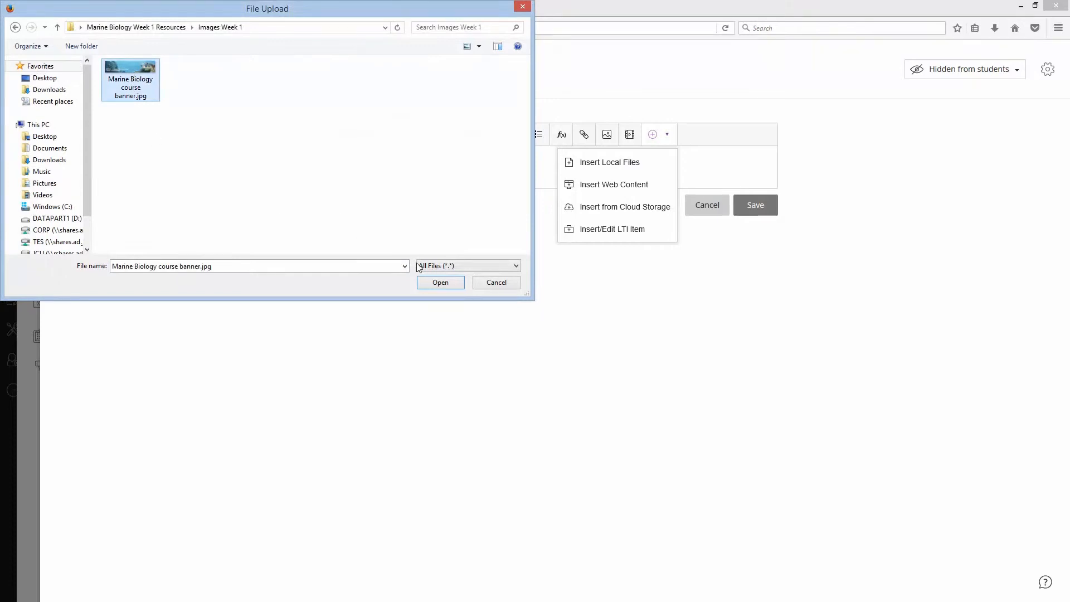
pyautogui.click(439, 282)
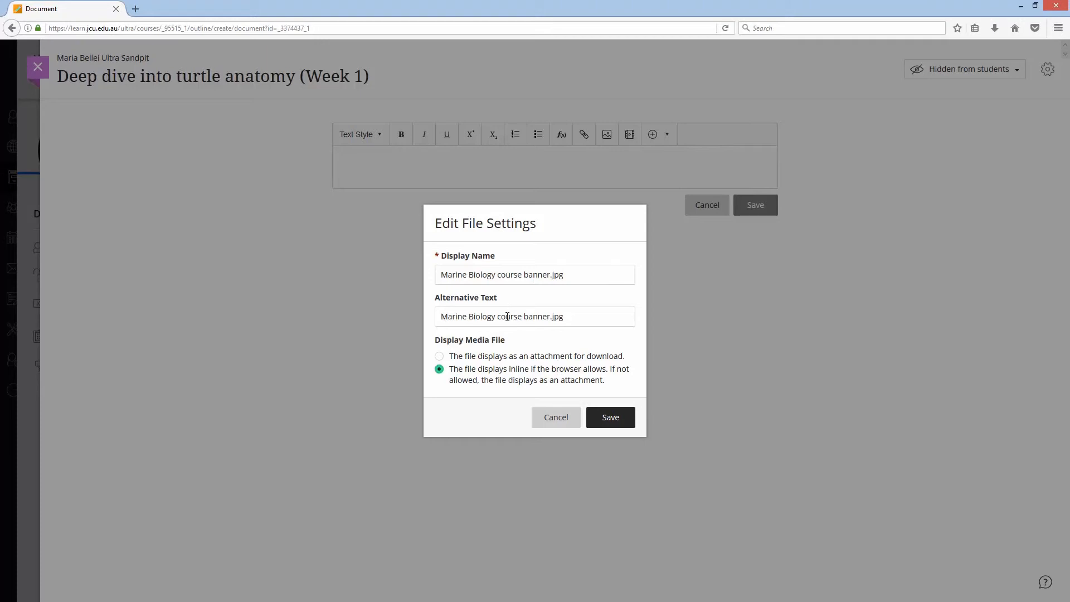
# - Set the banner's alternative text and display name to "Marine Biology course banner.jp" and save the file settings
pyautogui.click(580, 317)
pyautogui.press('BackSpace')
pyautogui.press('BackSpace')
pyautogui.press('BackSpace')
pyautogui.click(582, 280)
pyautogui.press('BackSpace')
pyautogui.press('BackSpace')
pyautogui.press('BackSpace')
pyautogui.press('BackSpace')
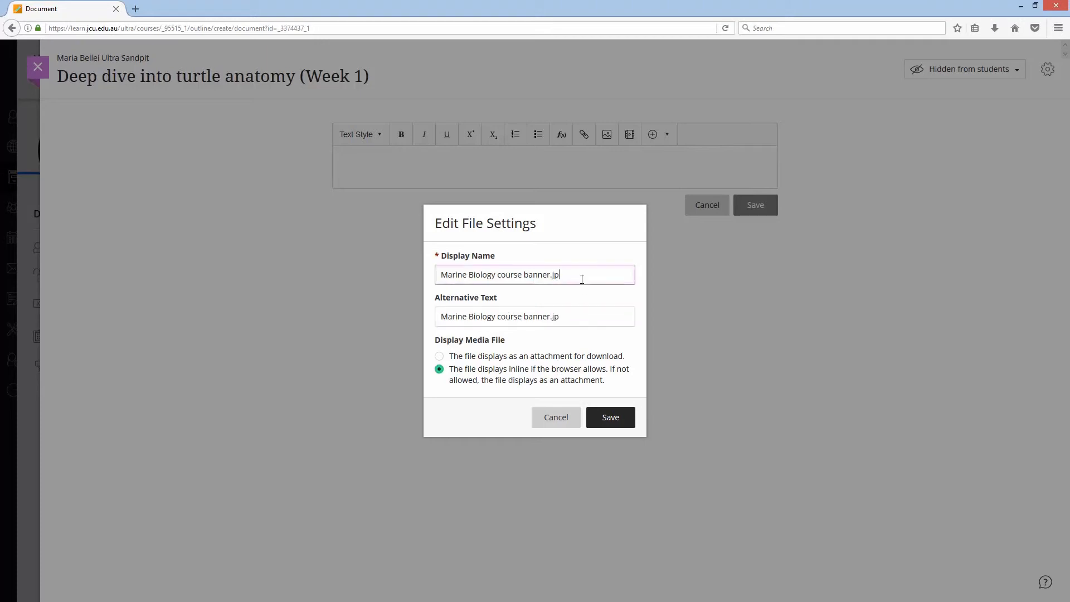
pyautogui.click(613, 416)
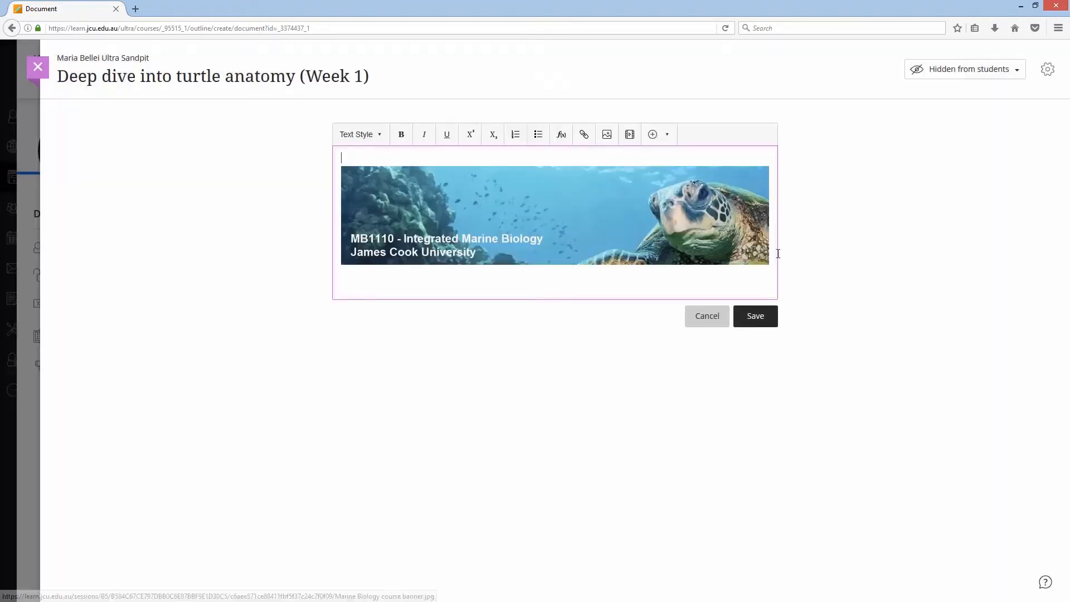
# - Write "Welcome to week 1!" below the banner in the document's text block
pyautogui.click(581, 280)
pyautogui.write('Welcome to week 1')
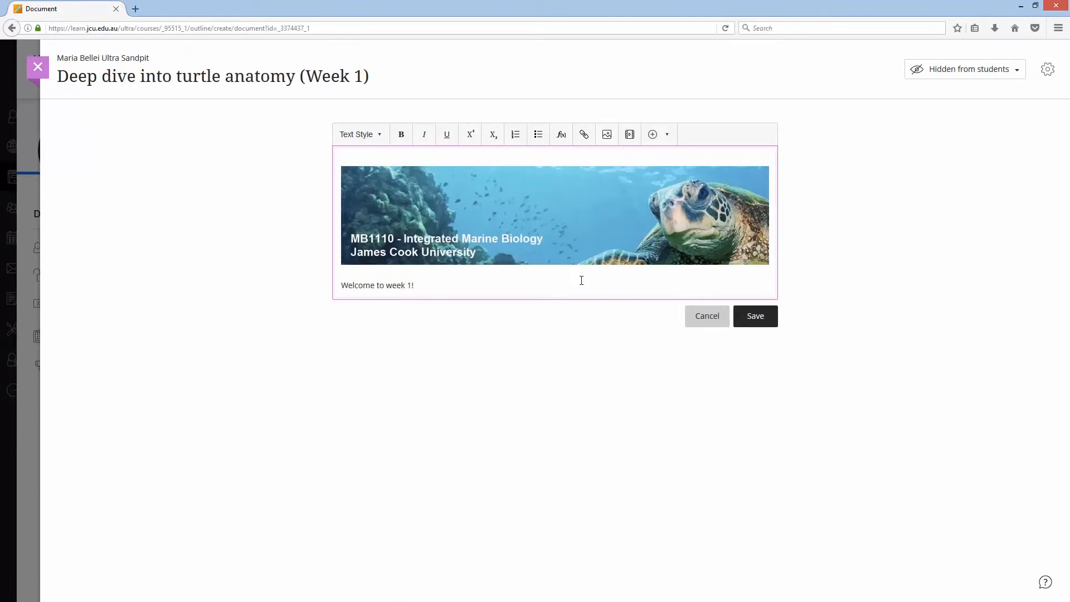
# - Format the "Welcome to week 1" line as a heading using the text style options
pyautogui.moveTo(581, 280); pyautogui.dragTo(299, 275)
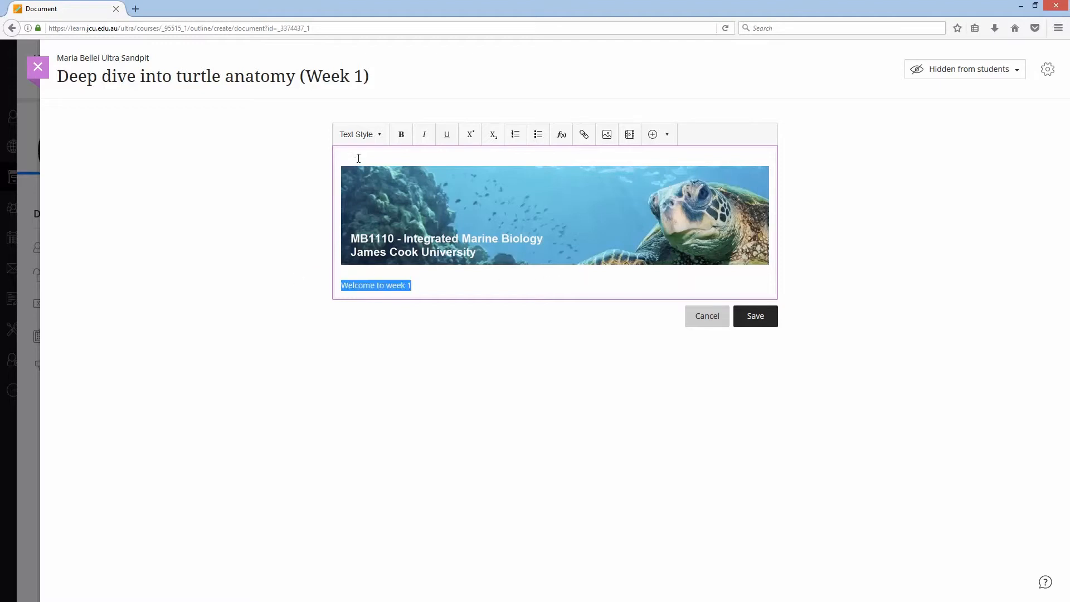
pyautogui.click(381, 135)
pyautogui.click(368, 168)
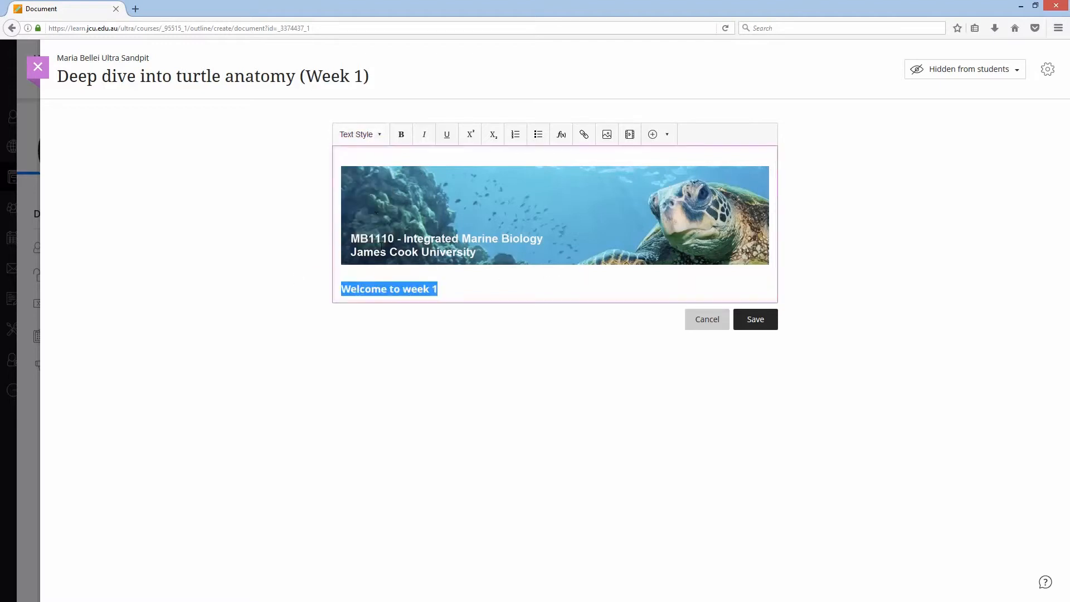
# - Below the heading, write "Turtles are very interesting creatures. Below, you will find your lecture materials:"
pyautogui.click(494, 292)
pyautogui.press('Return')
pyautogui.press('Return')
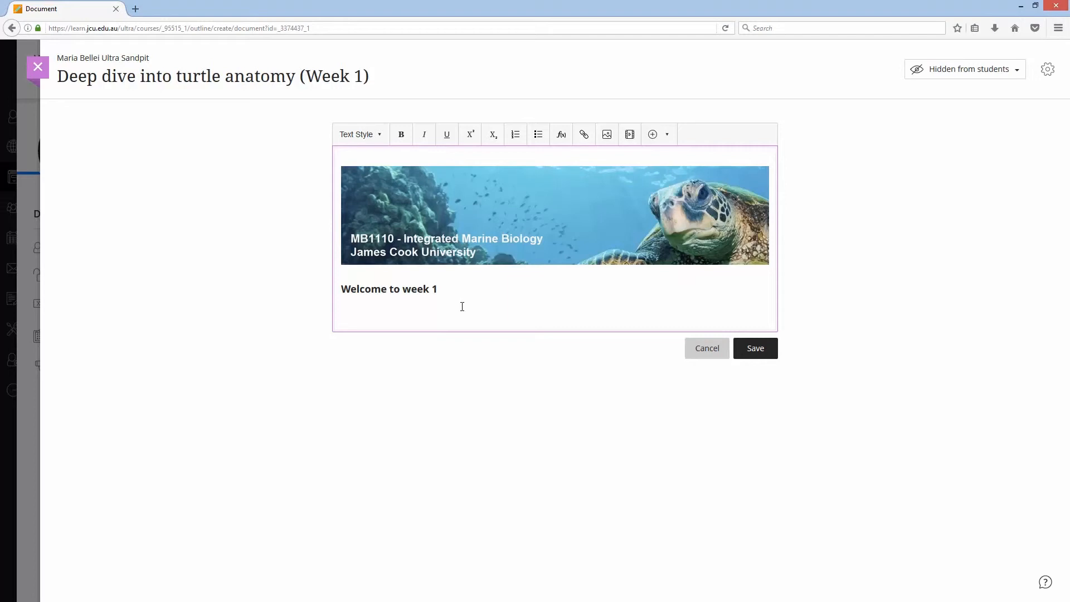
pyautogui.press('BackSpace')
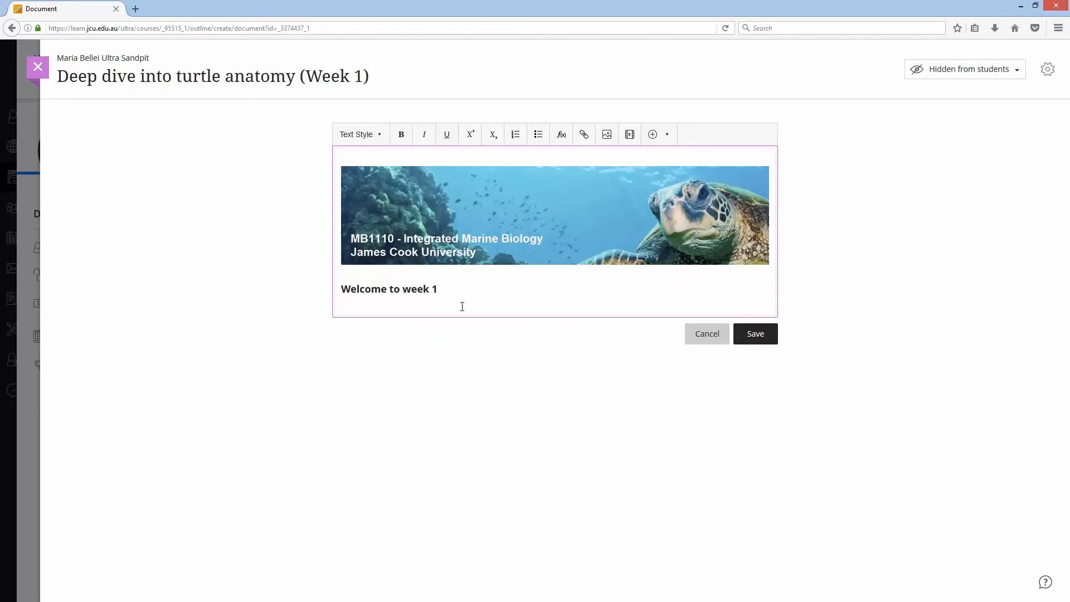
pyautogui.press('Return')
pyautogui.write('W')
pyautogui.press('BackSpace')
pyautogui.write('Turtle')
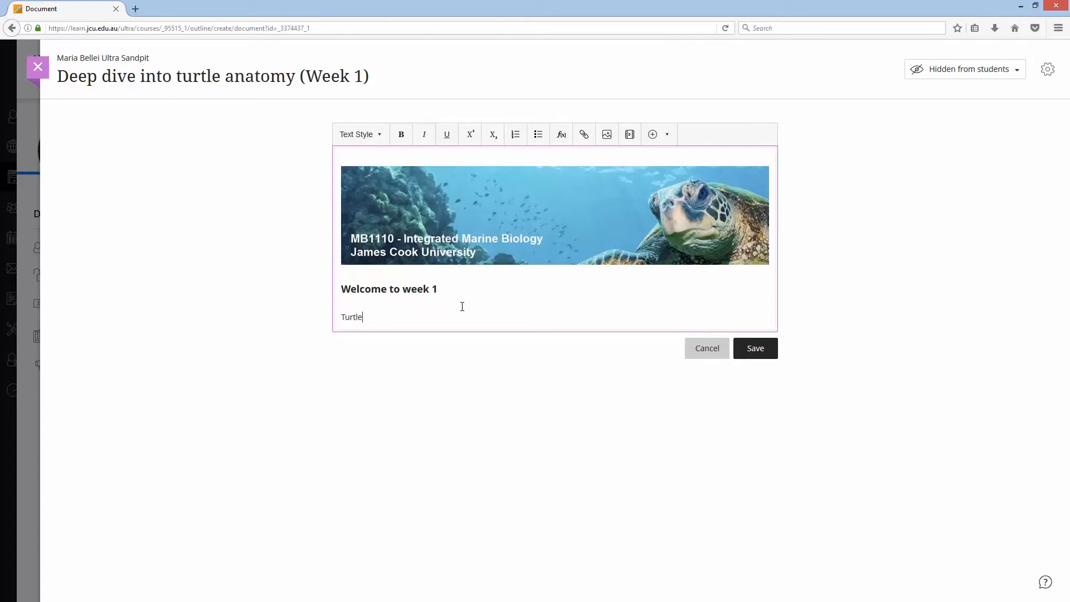
pyautogui.write('s are very interesting crea')
pyautogui.press('BackSpace')
pyautogui.press('BackSpace')
pyautogui.press('BackSpace')
pyautogui.write('creatures')
pyautogui.press('BackSpace')
pyautogui.press('BackSpace')
pyautogui.press('BackSpace')
pyautogui.press('BackSpace')
pyautogui.write('ures. Below, ')
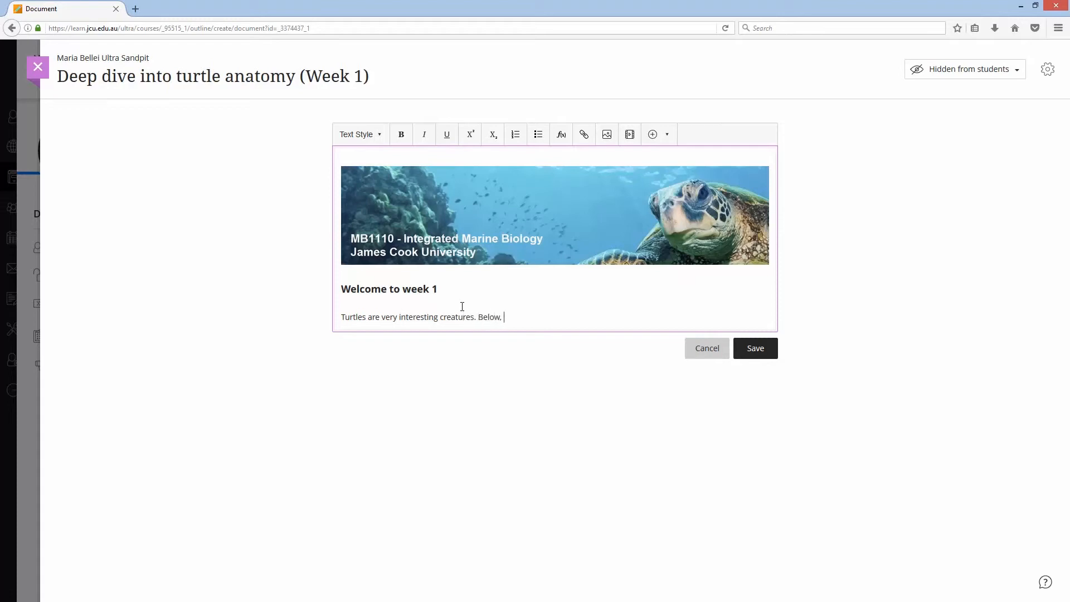
pyautogui.write('you will find your lecture ma')
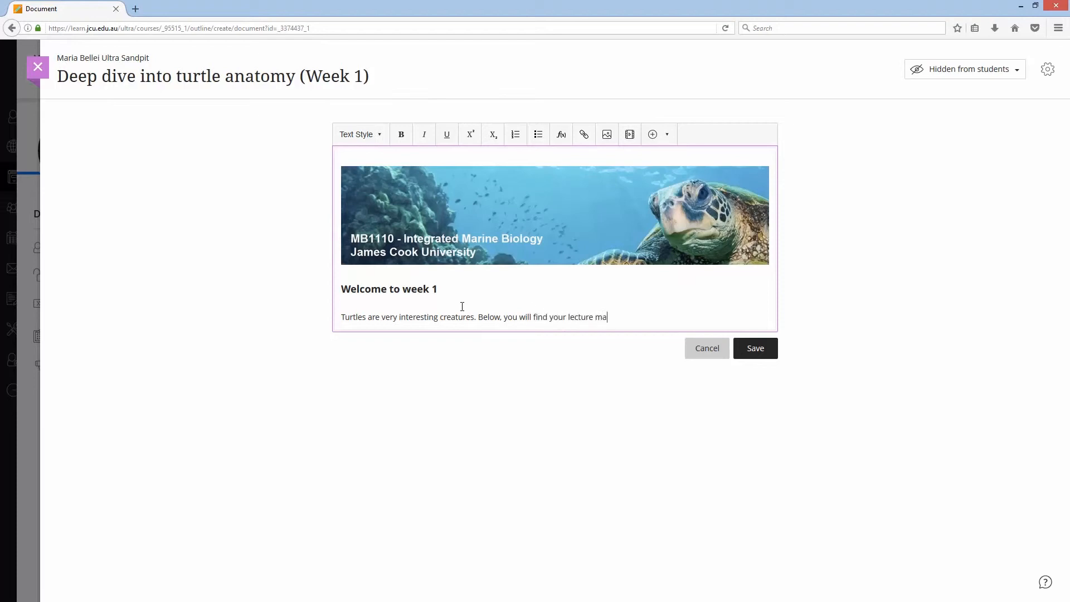
pyautogui.write('terials:')
pyautogui.press('Return')
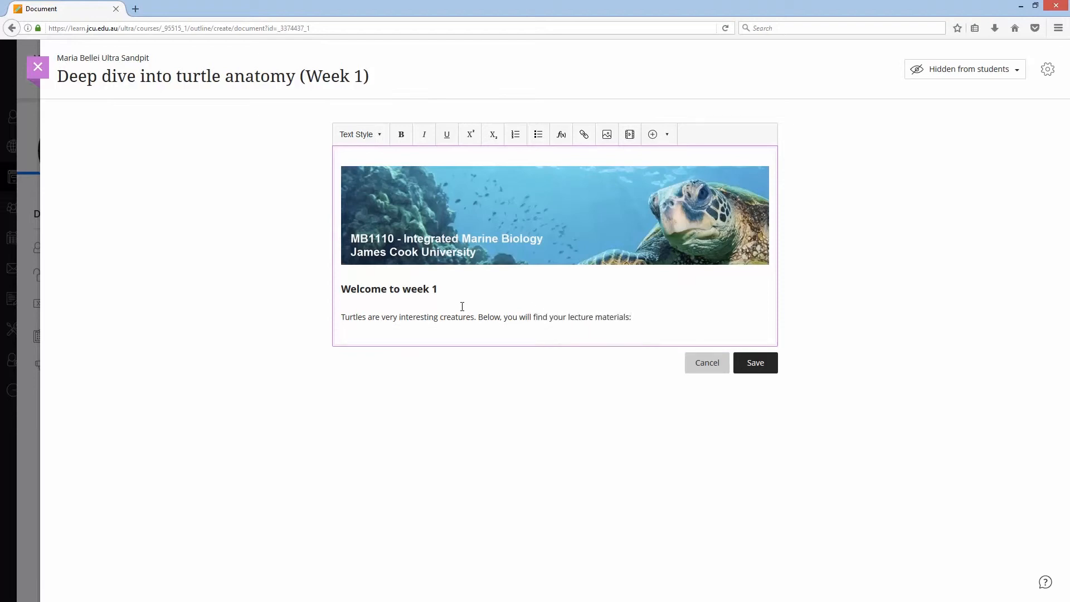
# - Insert the local file Week 1 Lecture PDF Slides.pdf from Marine Biology Week 1 Resources and save its file settings
pyautogui.press('Return')
pyautogui.click(664, 134)
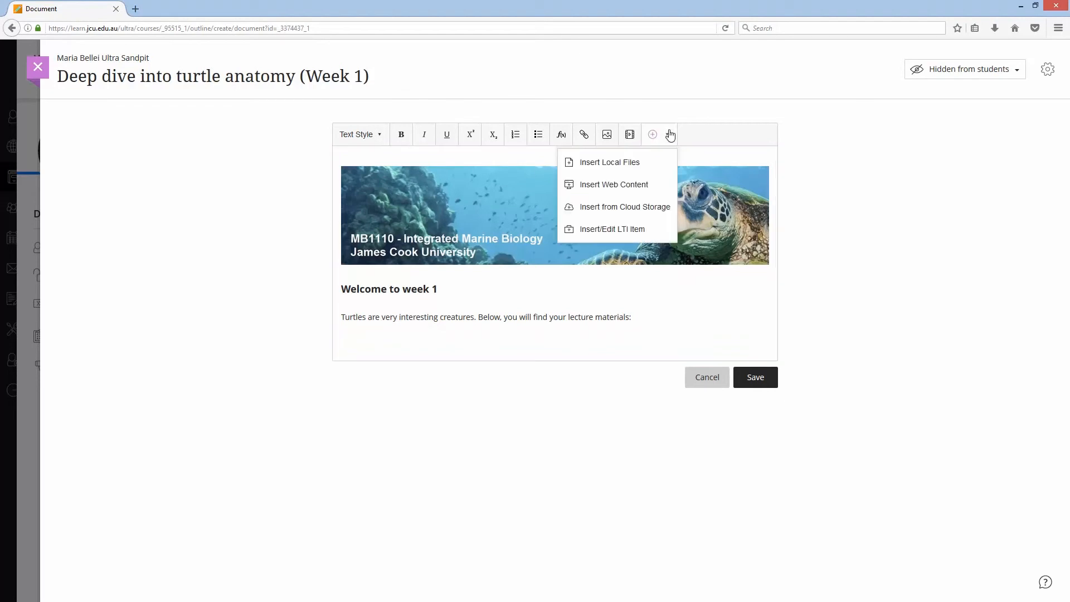
pyautogui.click(622, 162)
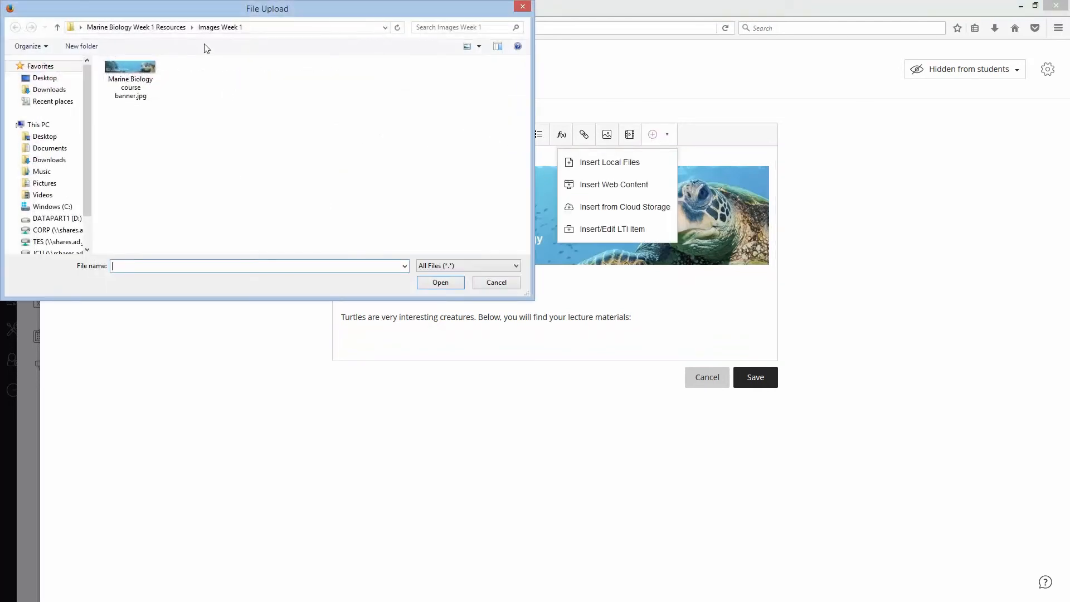
pyautogui.click(167, 28)
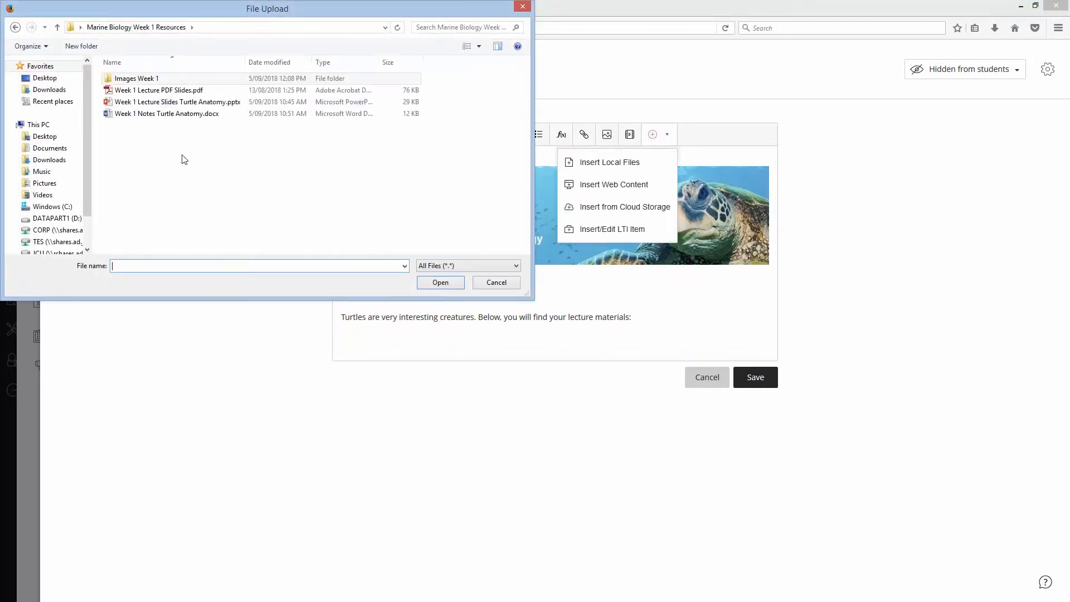
pyautogui.click(206, 94)
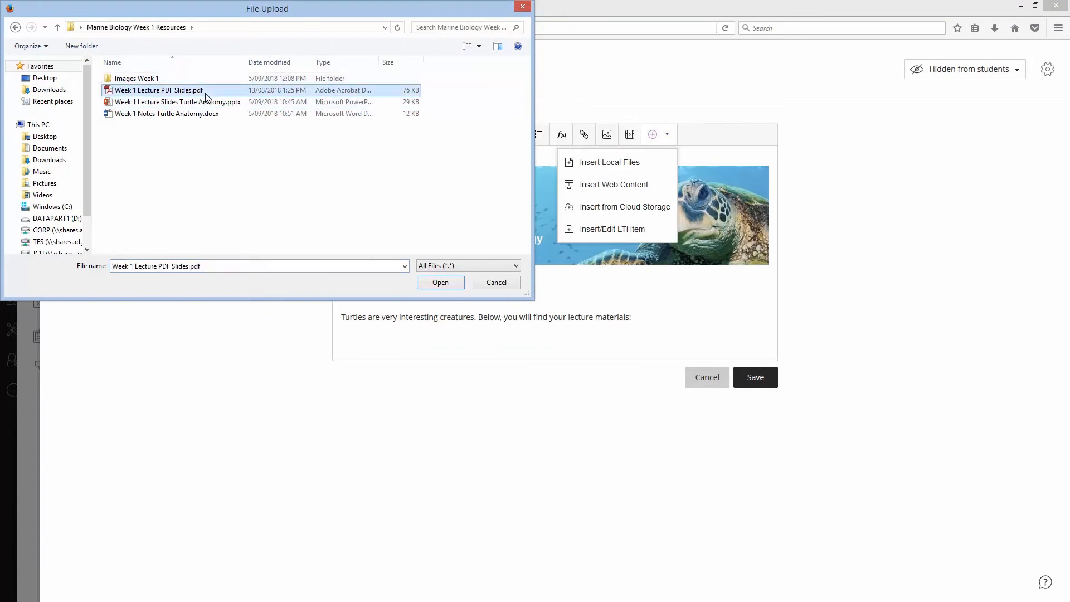
pyautogui.click(439, 285)
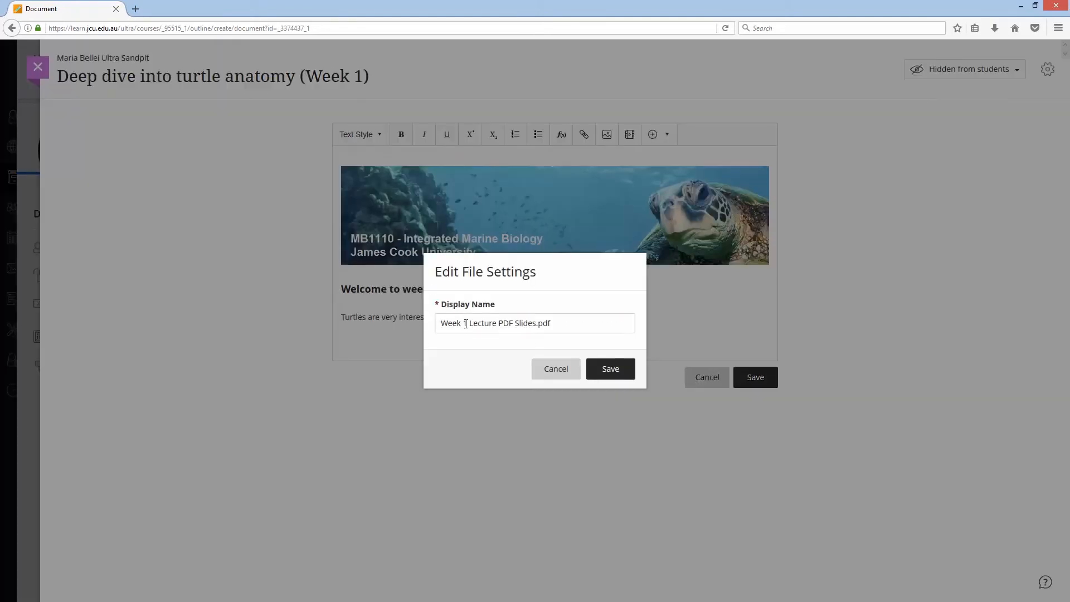
pyautogui.click(610, 371)
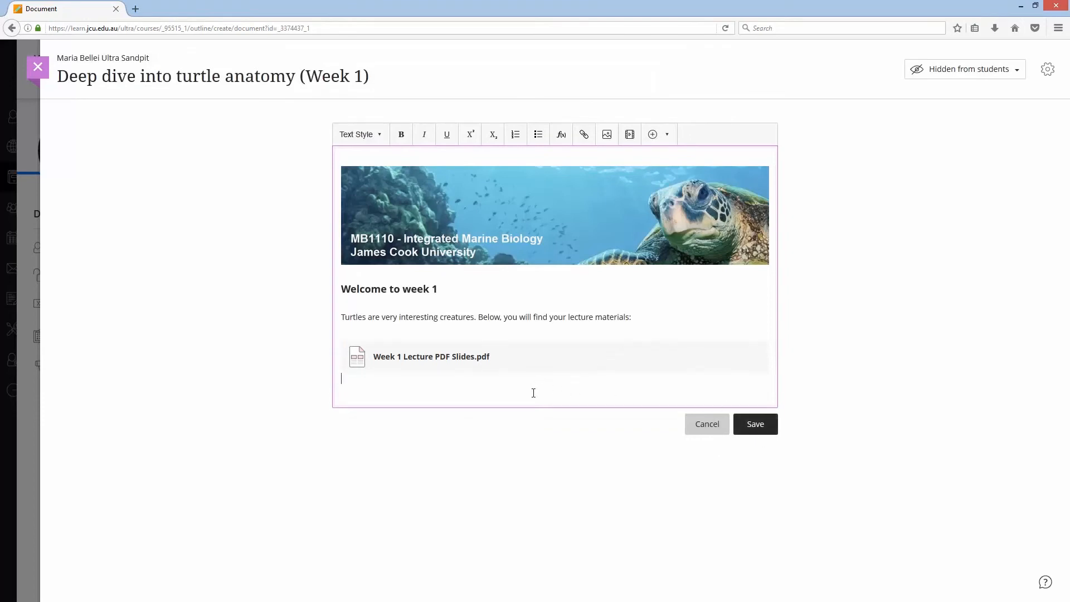
# - Insert the local file Week 1 Lecture Slides Turtle Anatomy.pptx below the PDF and save its file settings
pyautogui.click(666, 135)
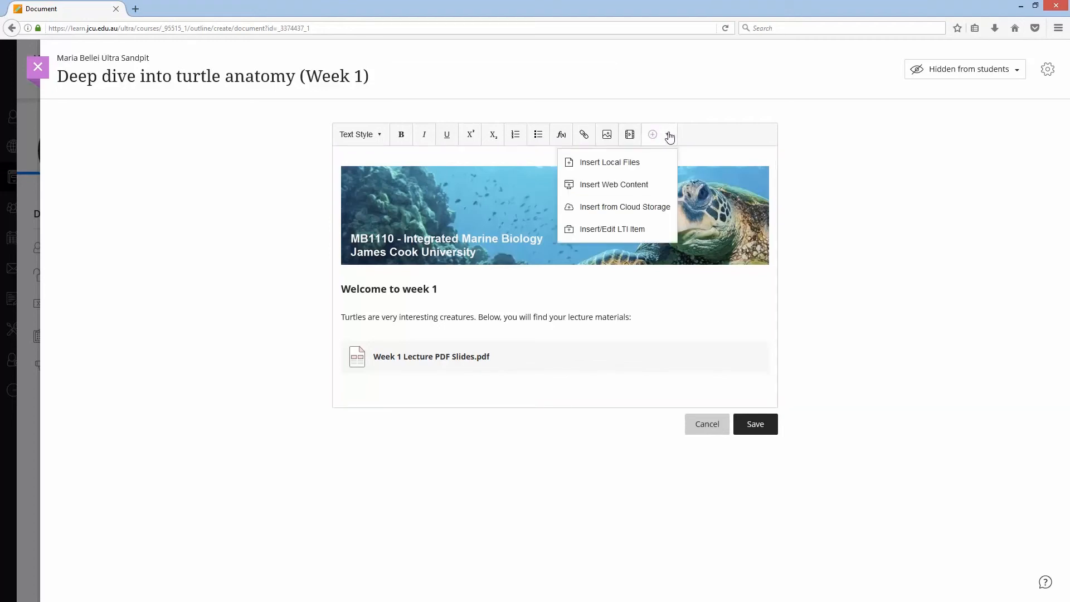
pyautogui.click(633, 166)
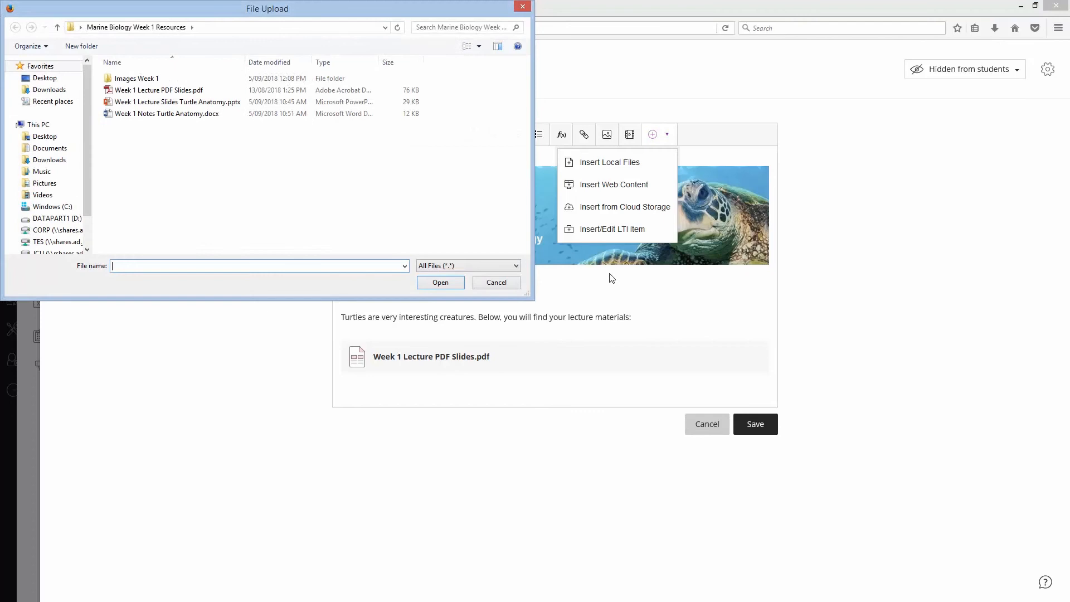
pyautogui.click(193, 103)
pyautogui.click(440, 284)
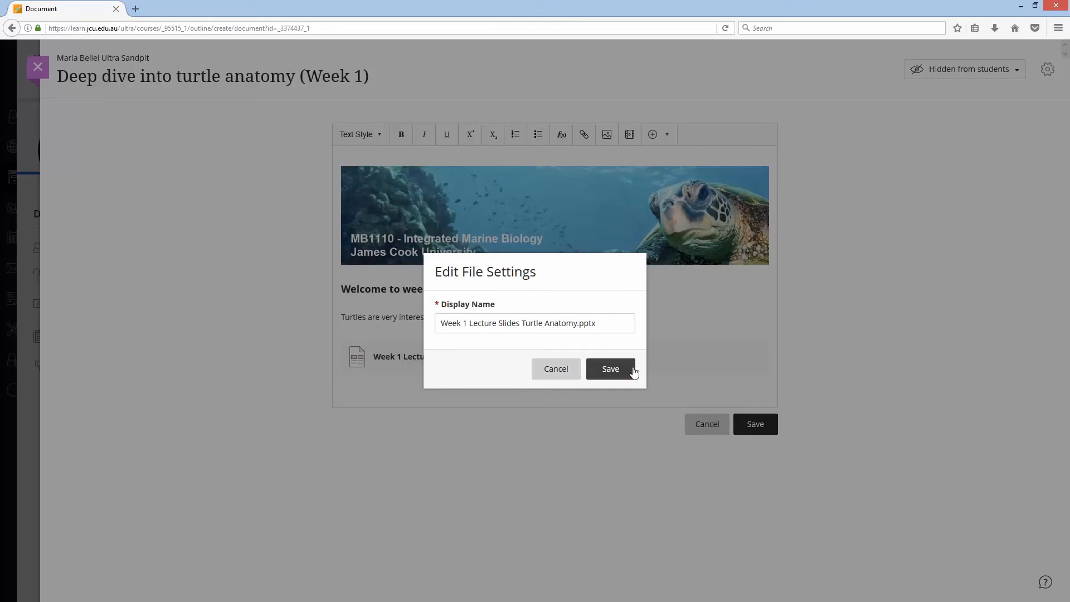
pyautogui.click(493, 398)
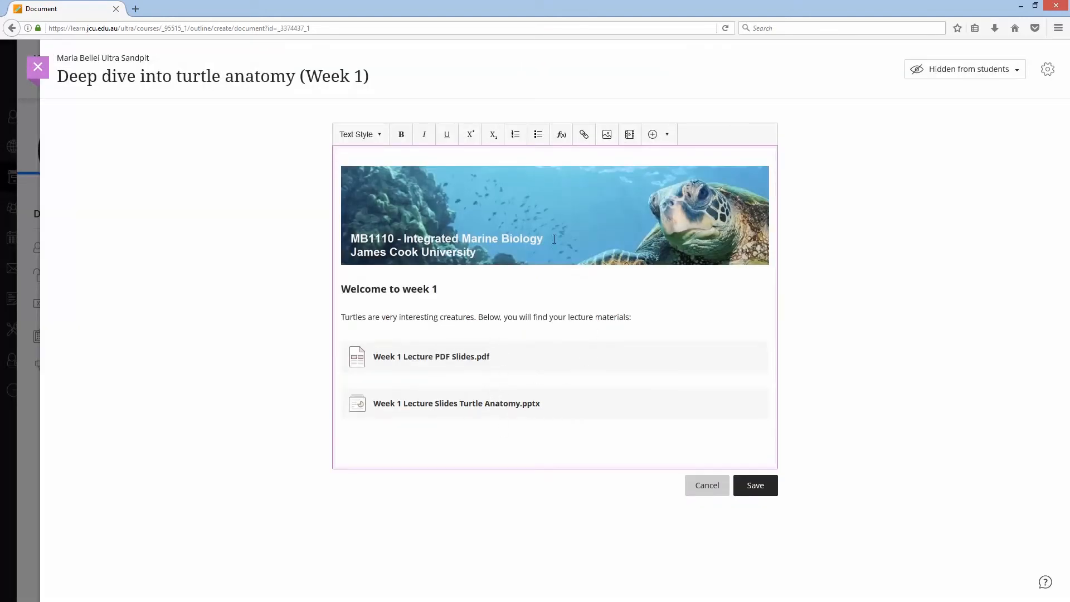
# - Below the lecture files, write "Your notes are below:" and start a new line
pyautogui.click(587, 438)
pyautogui.write('Your notes are below:')
pyautogui.press('Return')
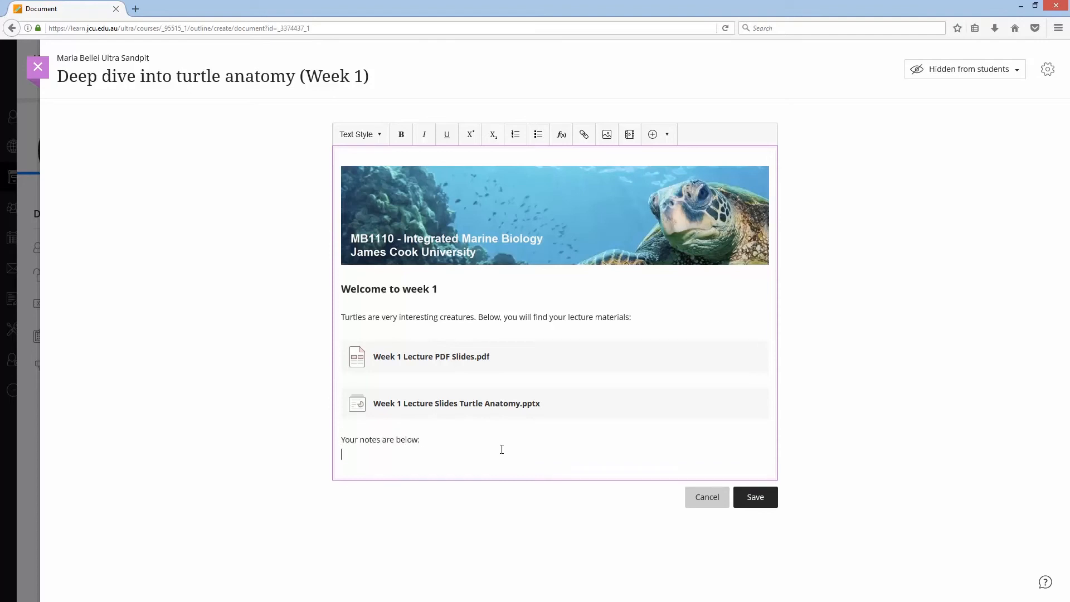
pyautogui.press('Return')
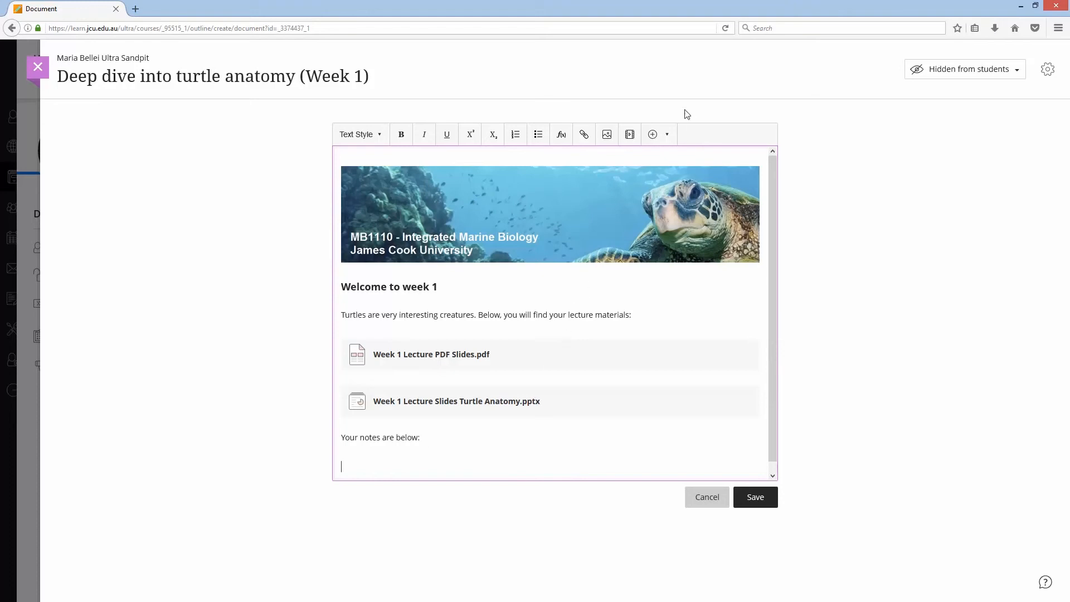
# - Insert the local file Week 1 Notes Turtle Anatomy.docx and save its file settings
pyautogui.click(668, 138)
pyautogui.click(613, 162)
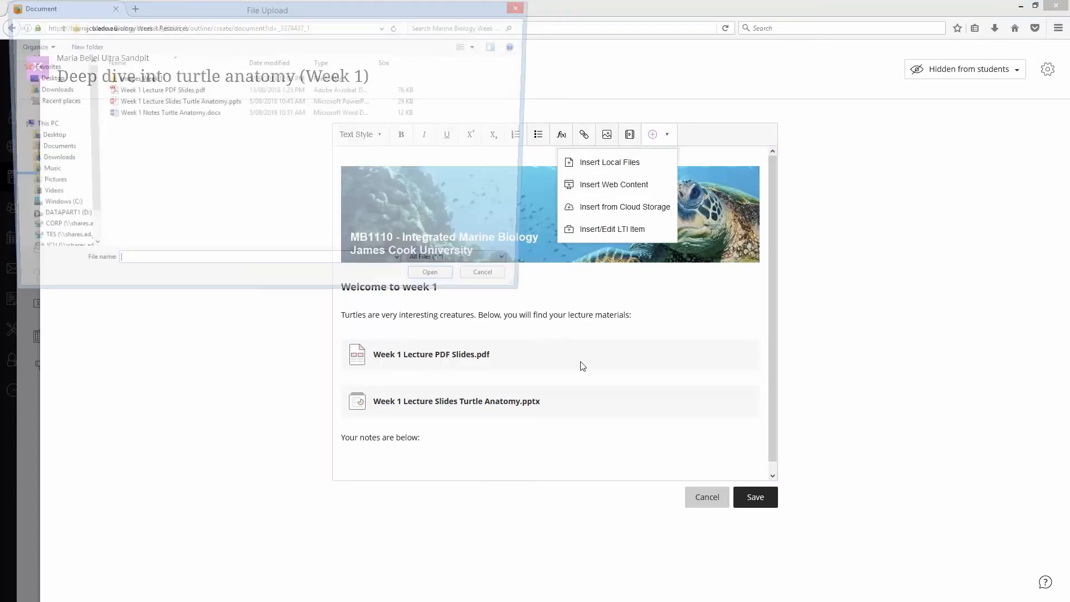
pyautogui.click(217, 114)
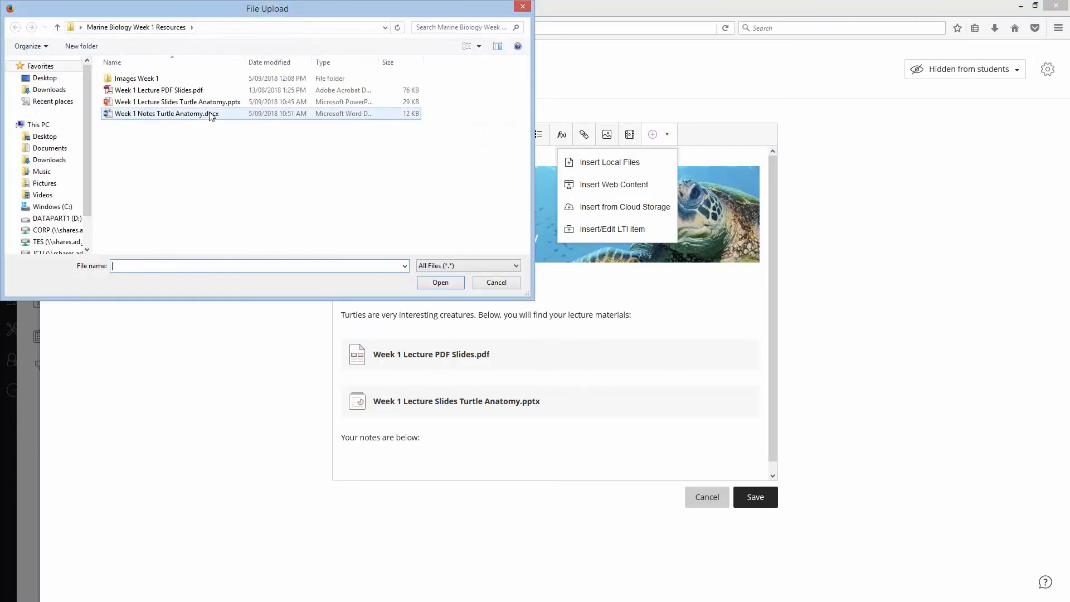
pyautogui.click(450, 284)
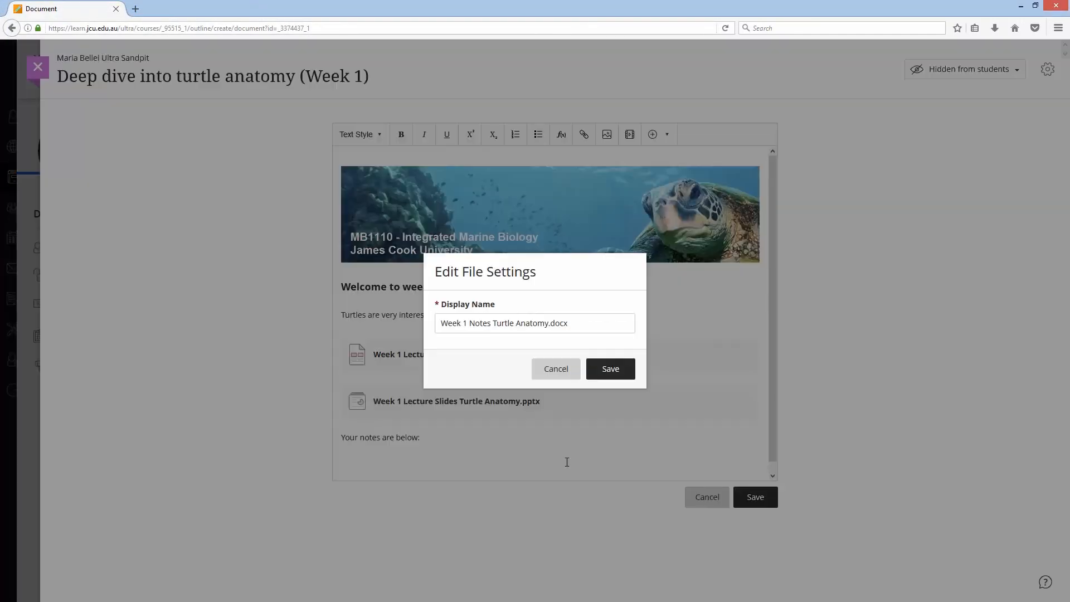
pyautogui.click(605, 367)
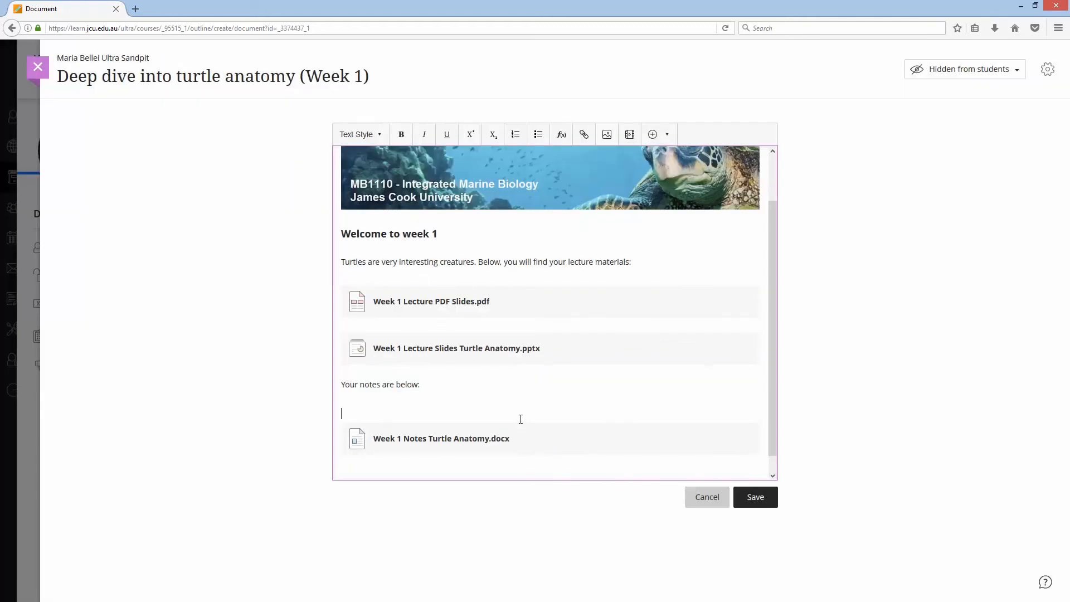
# - Add the closing line "Enjoy your lecture next week!" below the notes file
pyautogui.press('BackSpace')
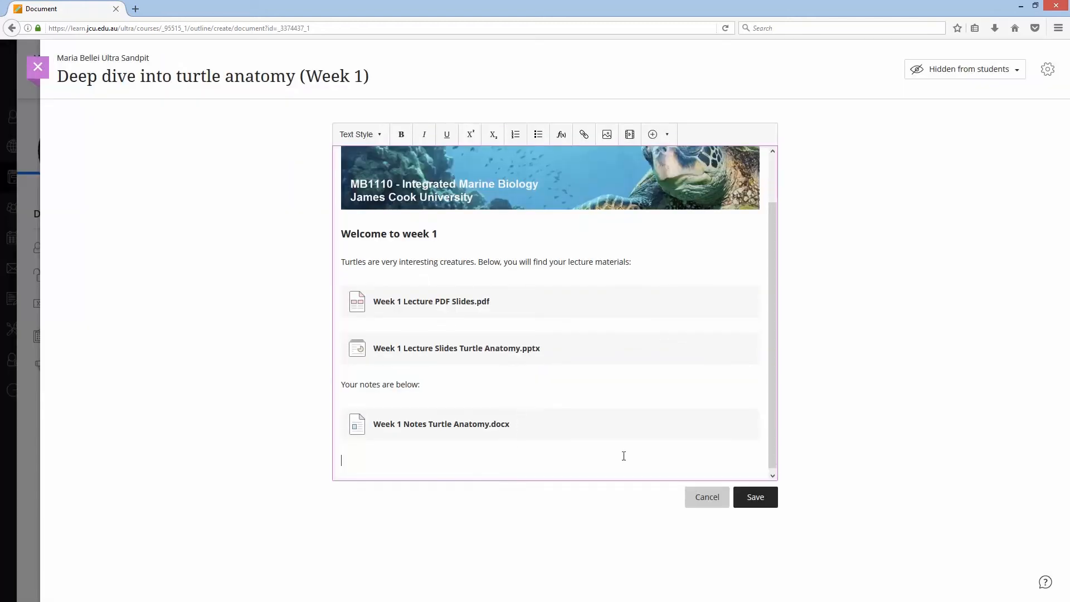
pyautogui.write('Enjoy your lecture next week!')
pyautogui.scroll(2, 772, 309)
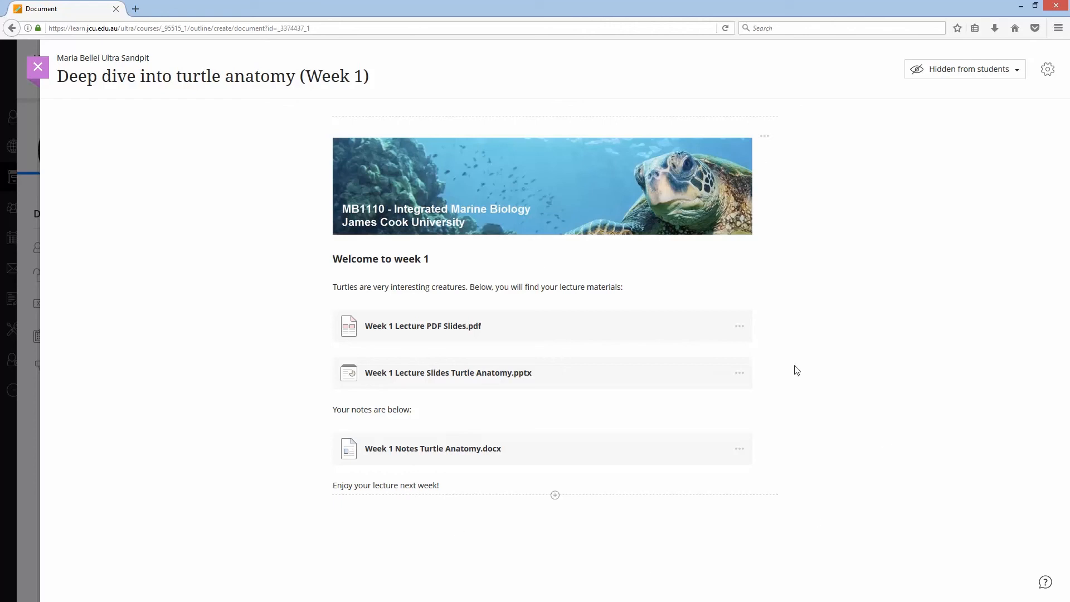
# - Close the document and set the Deep dive into turtle anatomy (Week 1) document visible to students
pyautogui.click(36, 68)
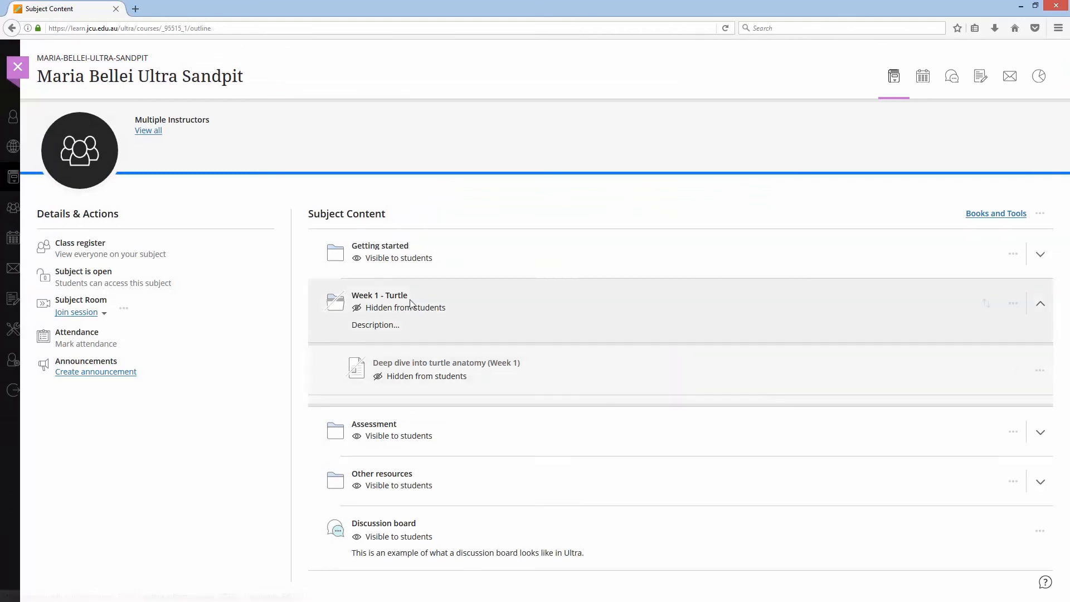
pyautogui.click(473, 379)
pyautogui.click(455, 394)
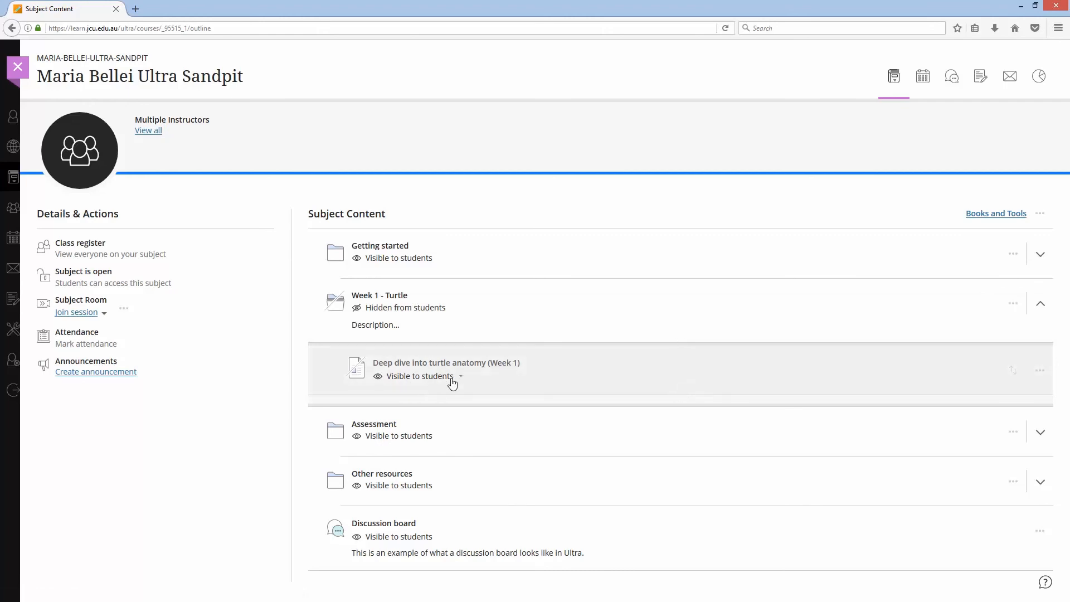
# - Open the turtle anatomy document to review its content, then close it
pyautogui.click(461, 362)
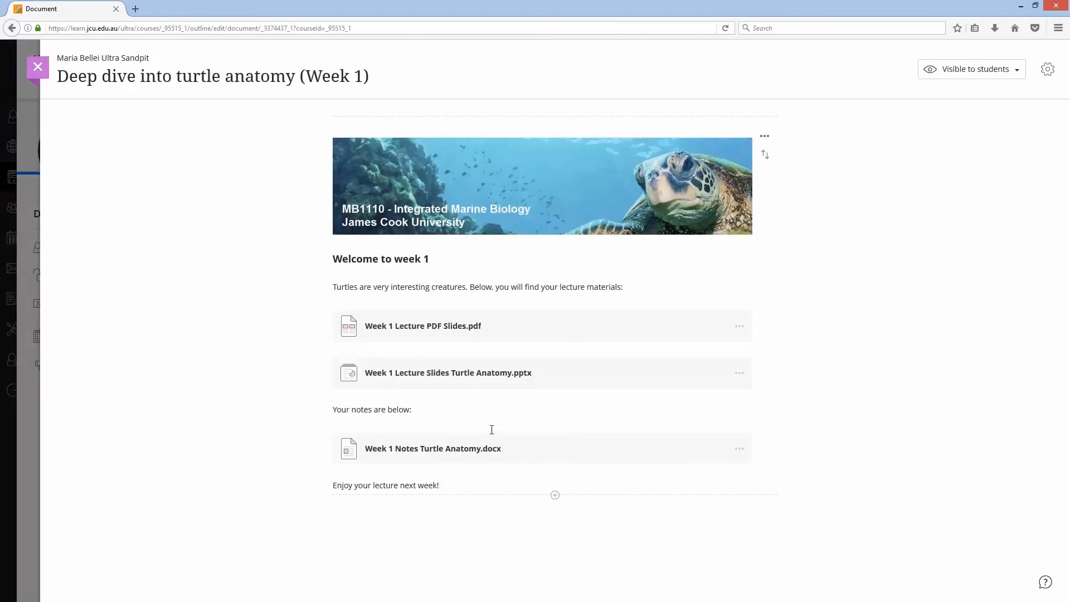
pyautogui.click(38, 67)
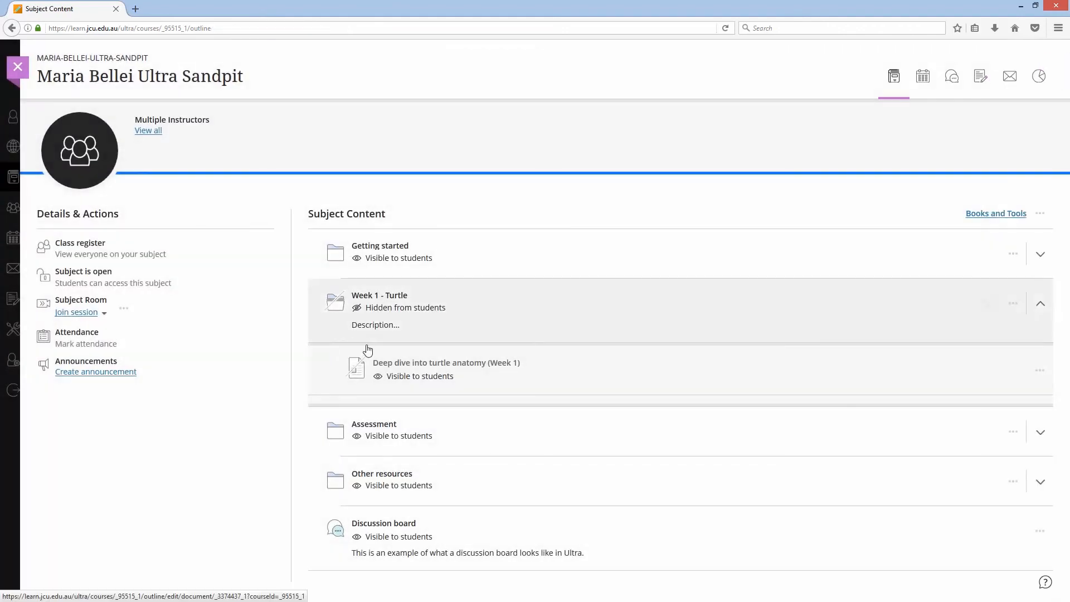
# - Set the Week 1 - Turtle folder visible to students
pyautogui.click(444, 312)
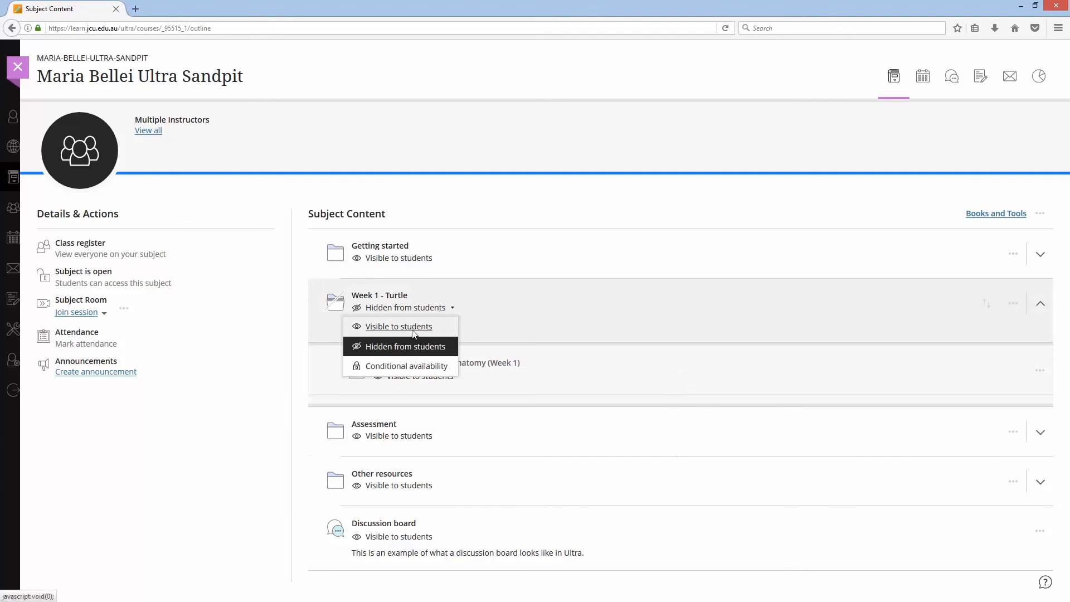
pyautogui.click(412, 329)
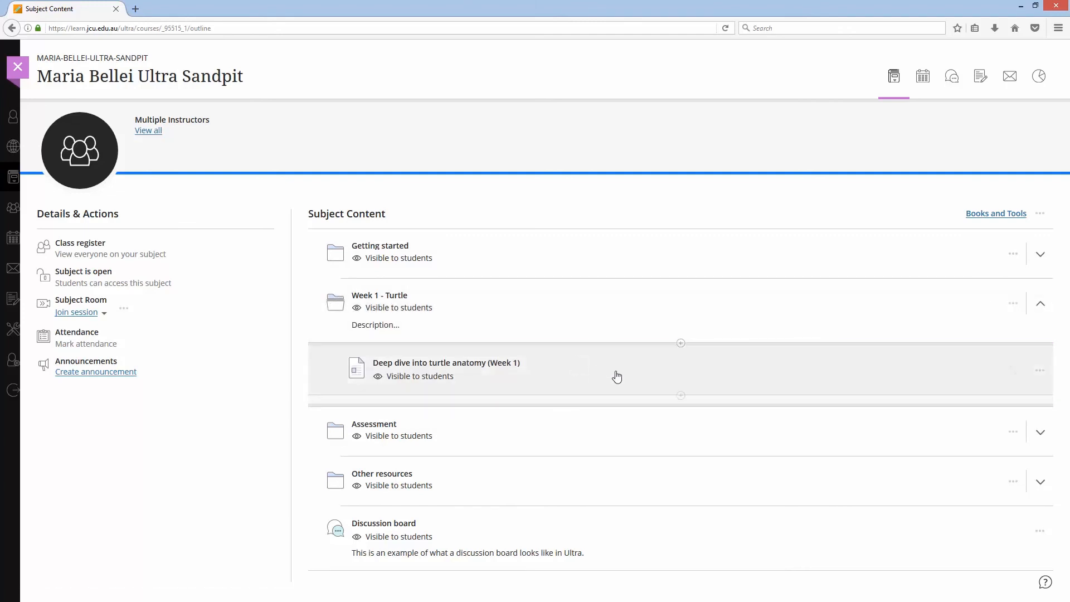
# - Reopen the turtle anatomy document to review it, then close it and leave the subject
pyautogui.click(500, 362)
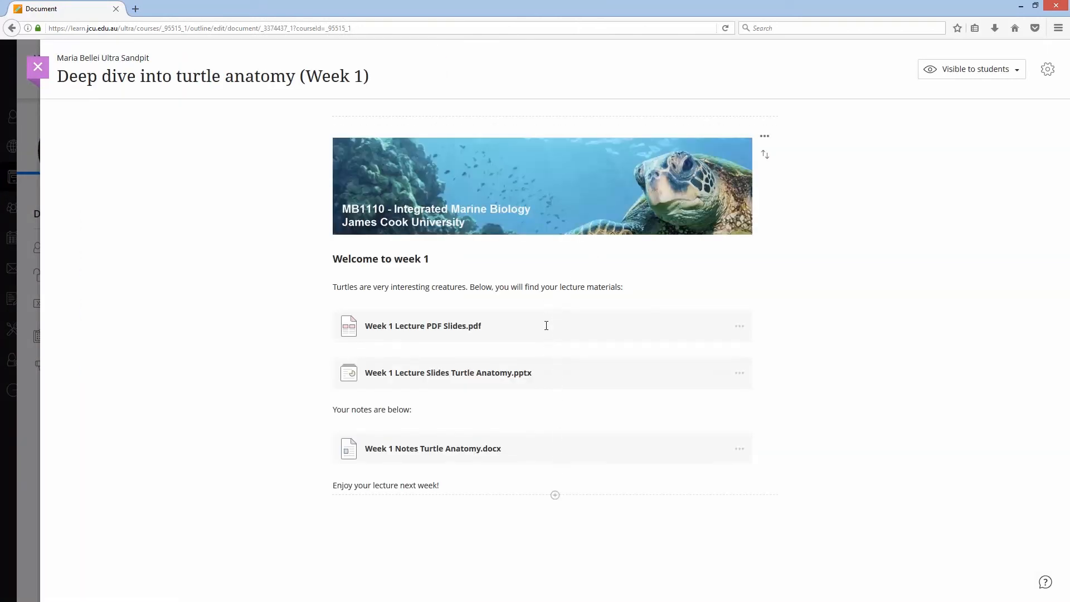
pyautogui.click(39, 68)
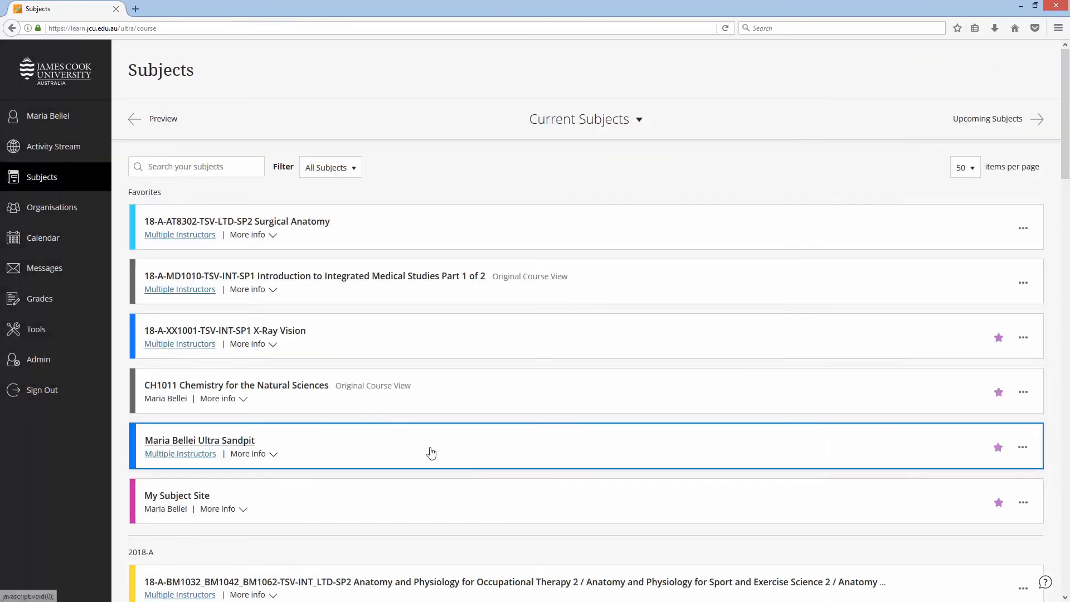